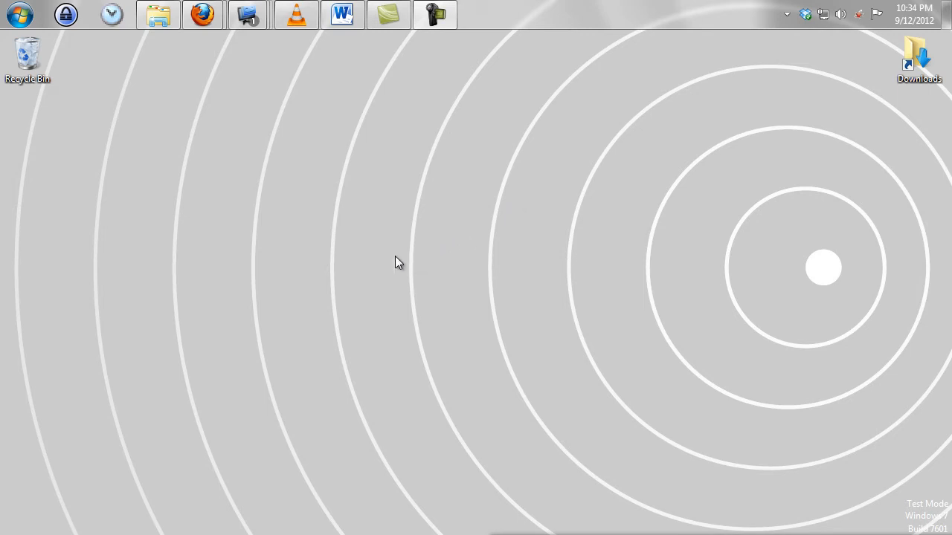
Switch to the Firefox window showing the WampServer homepage and the Favicon HTML Code tab
mouse_move(201, 15)
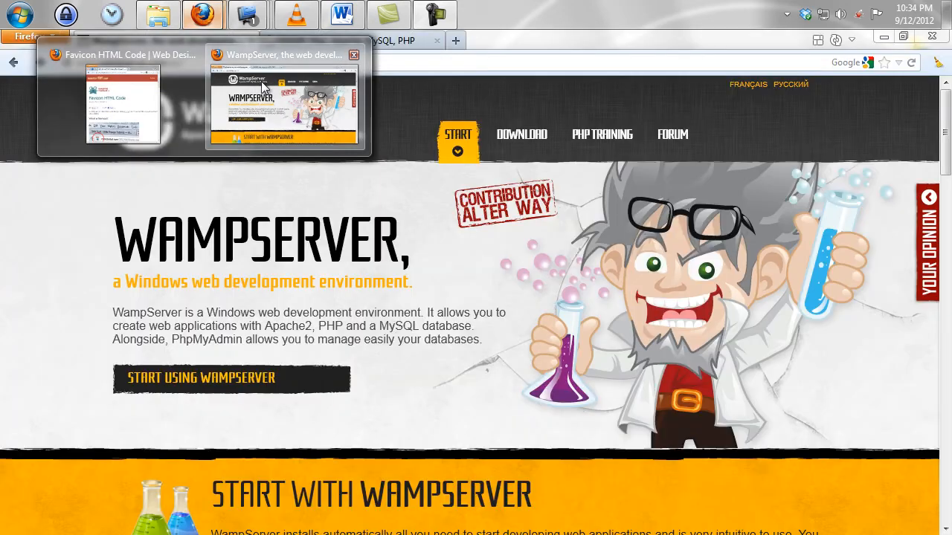
left_click(261, 81)
left_click(836, 41)
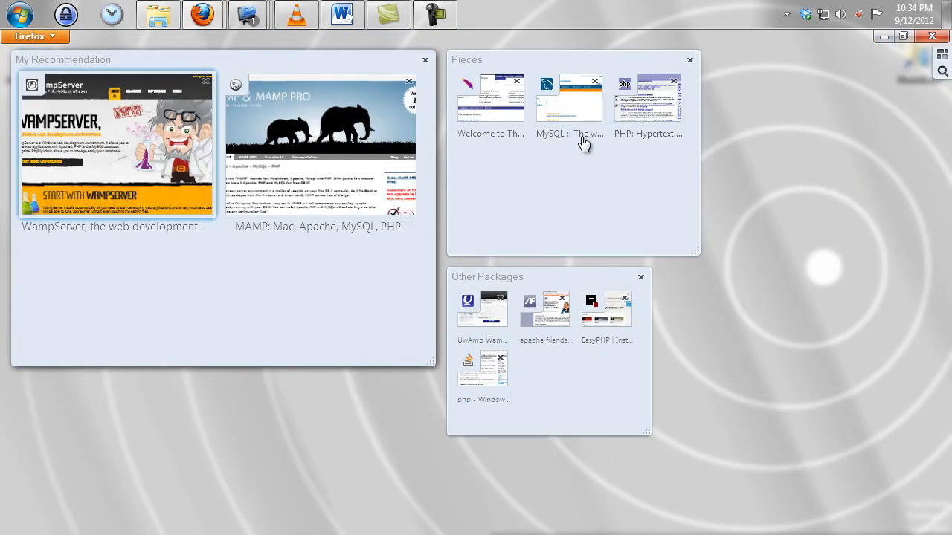
left_click(503, 120)
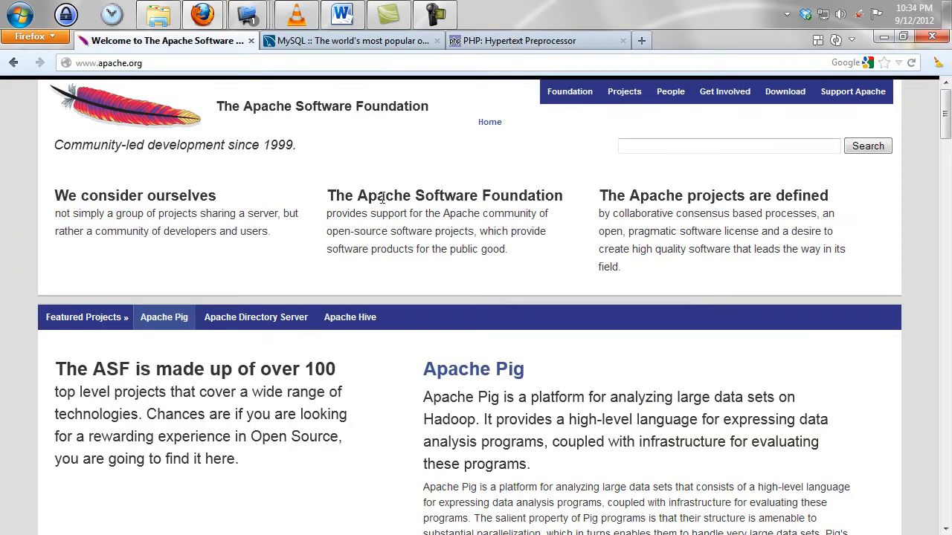
left_click(351, 46)
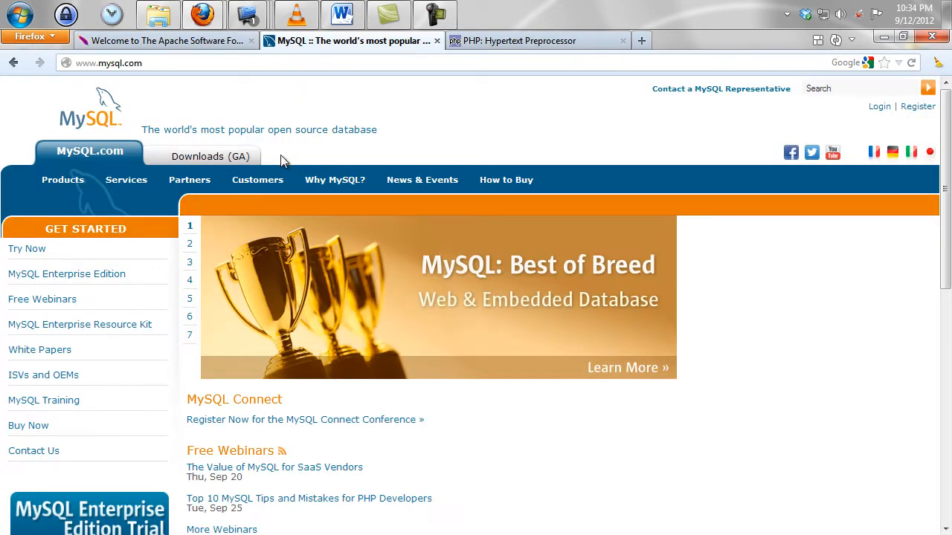
left_click(540, 43)
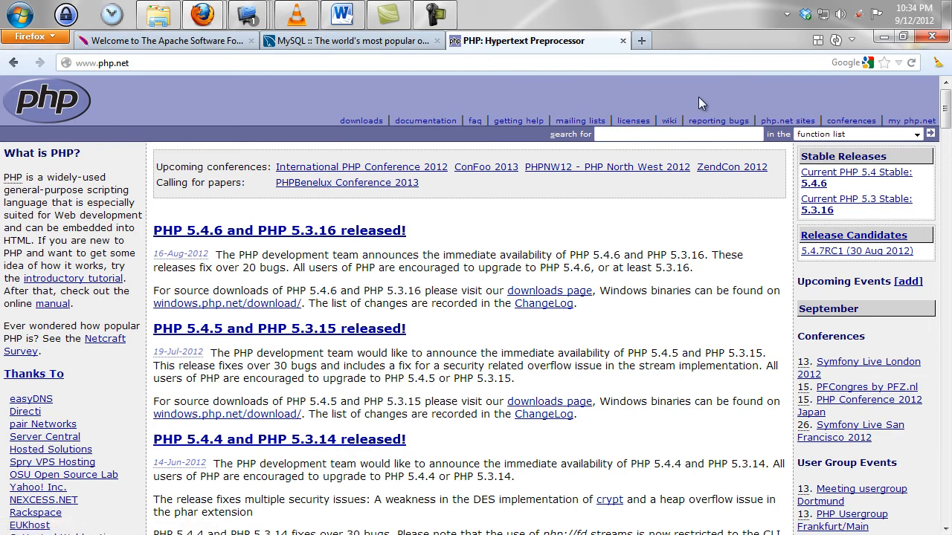
left_click(170, 40)
left_click(353, 42)
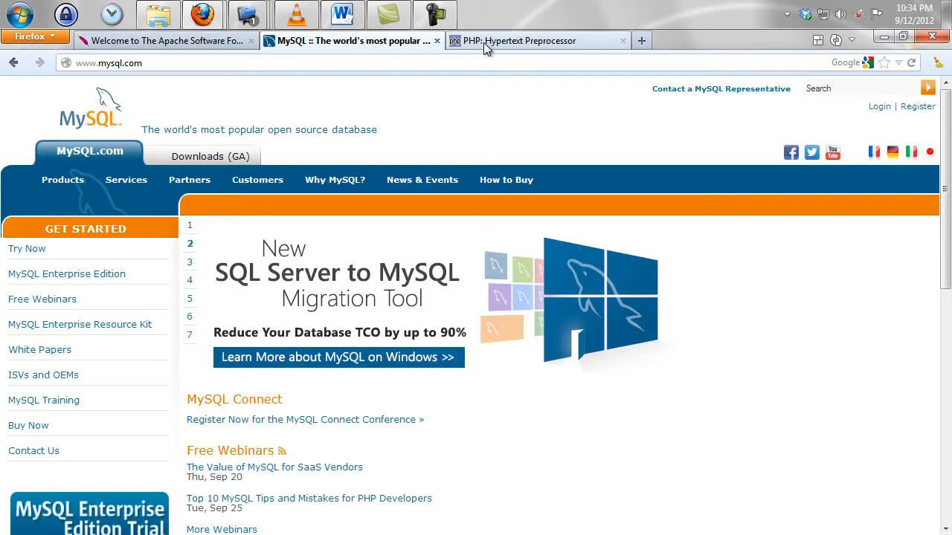
left_click(483, 42)
left_click(203, 43)
left_click(378, 42)
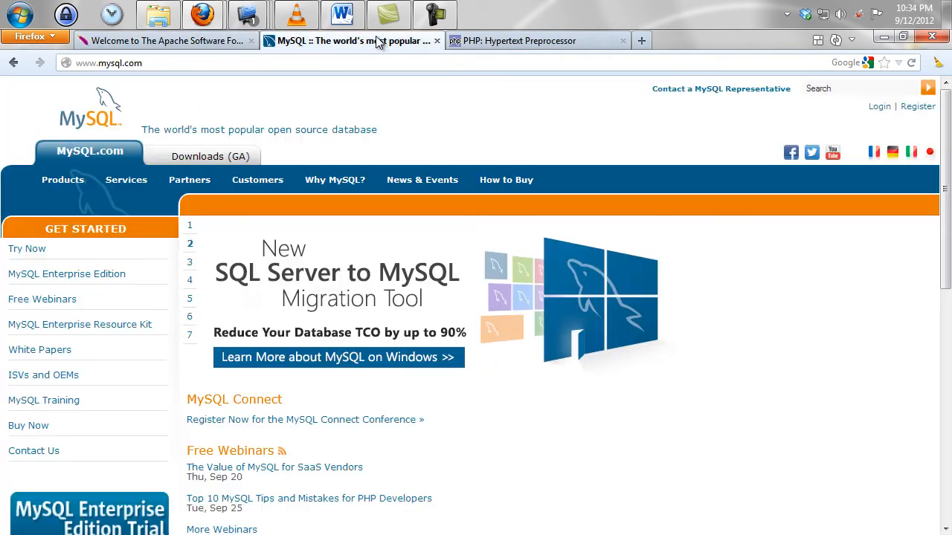
left_click(485, 42)
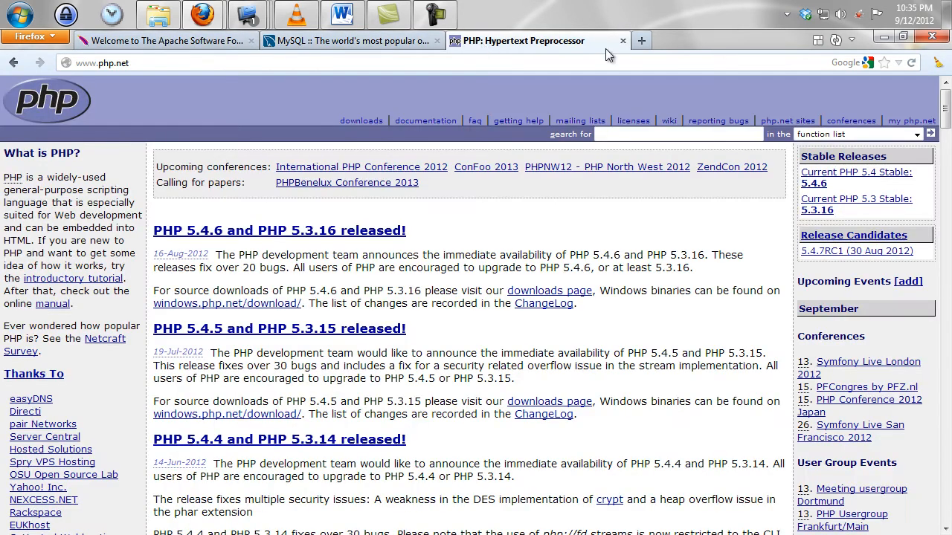
left_click(826, 45)
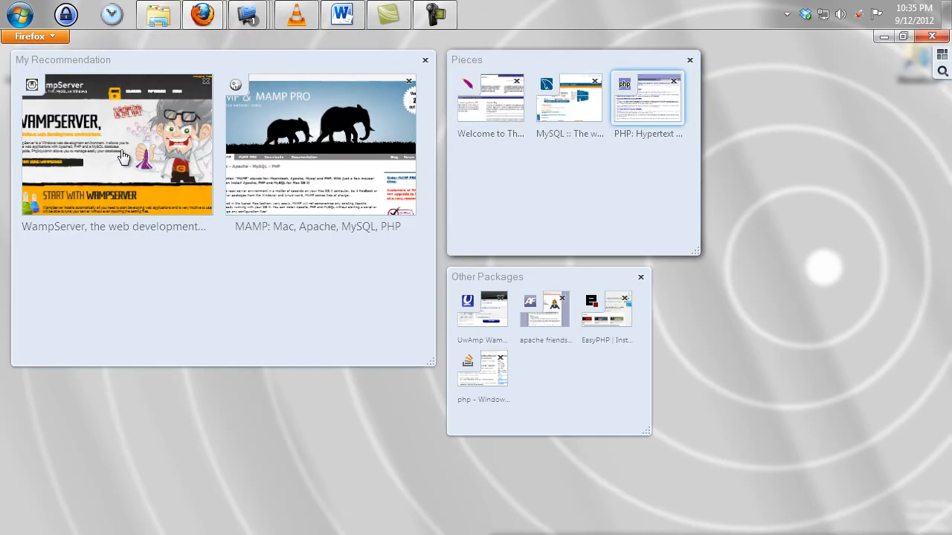
left_click(123, 158)
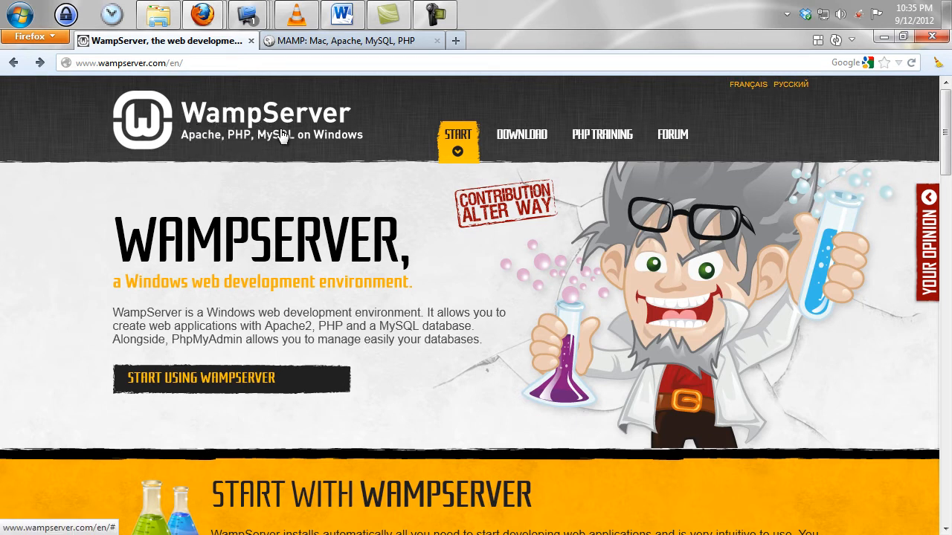
left_click(337, 46)
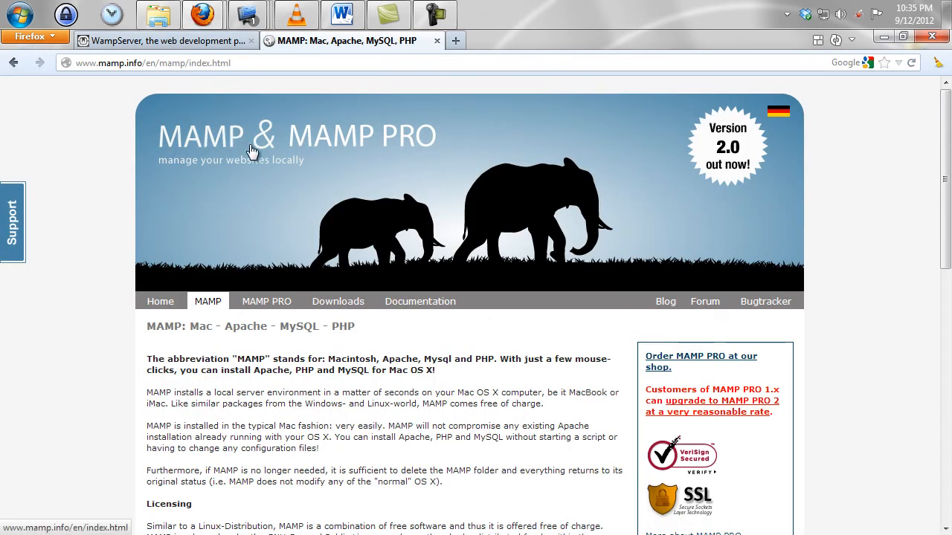
left_click(193, 42)
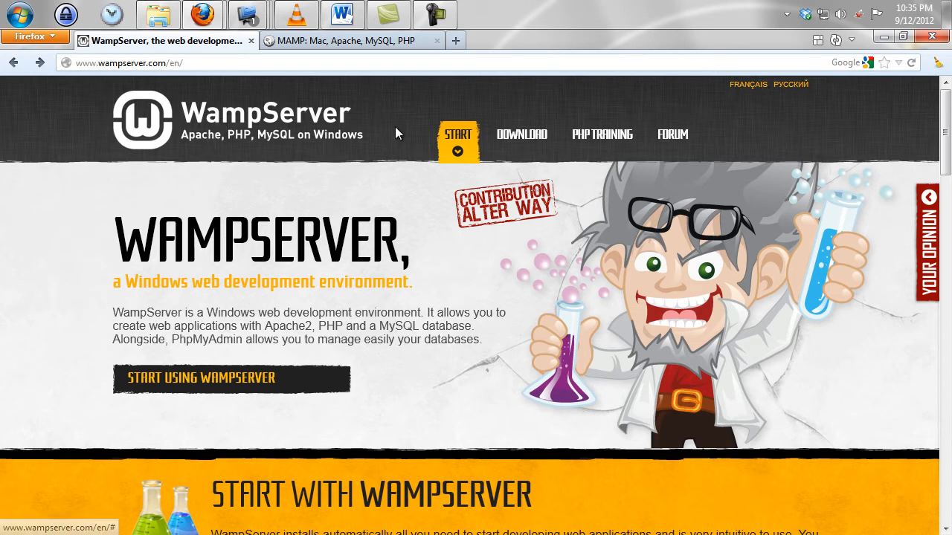
left_click(519, 143)
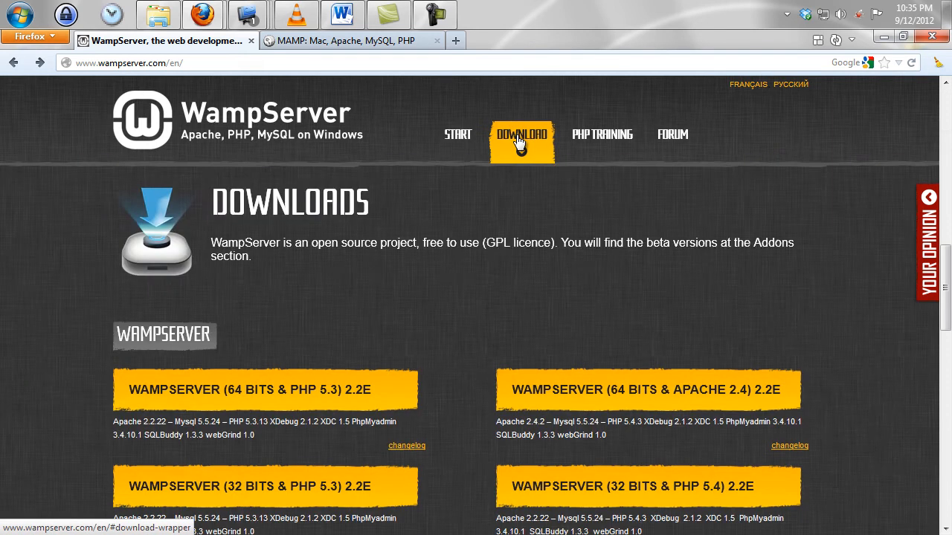
left_click(254, 111)
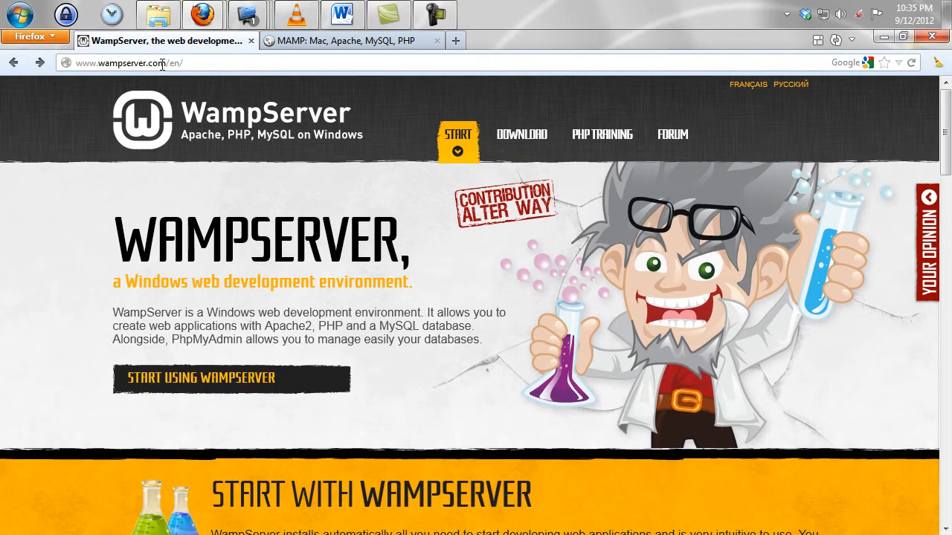
left_click_drag(190, 62, 175, 63)
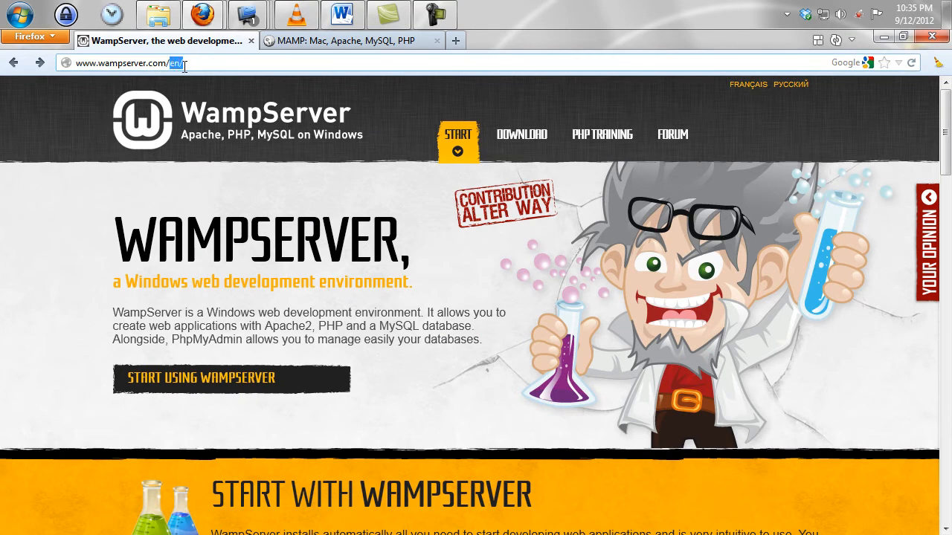
key("BackSpace")
key("Return")
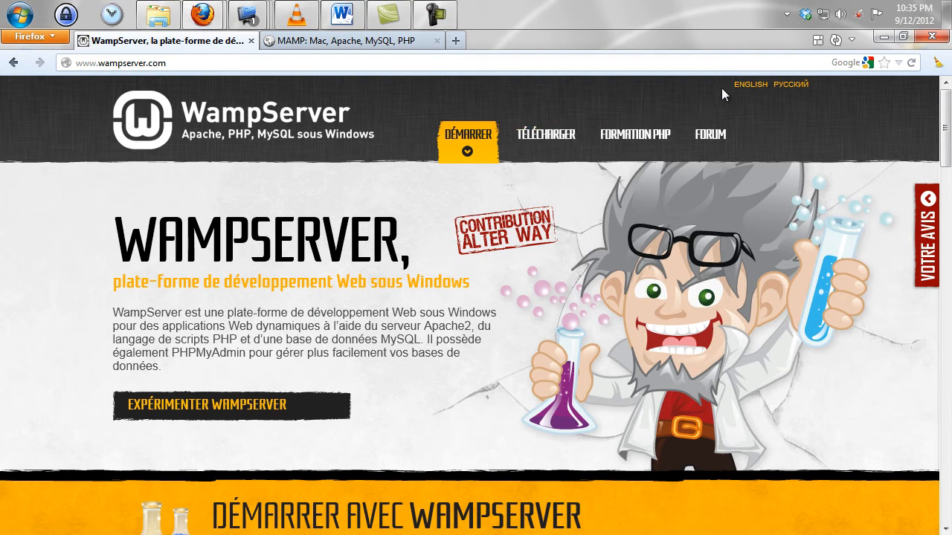
left_click(747, 87)
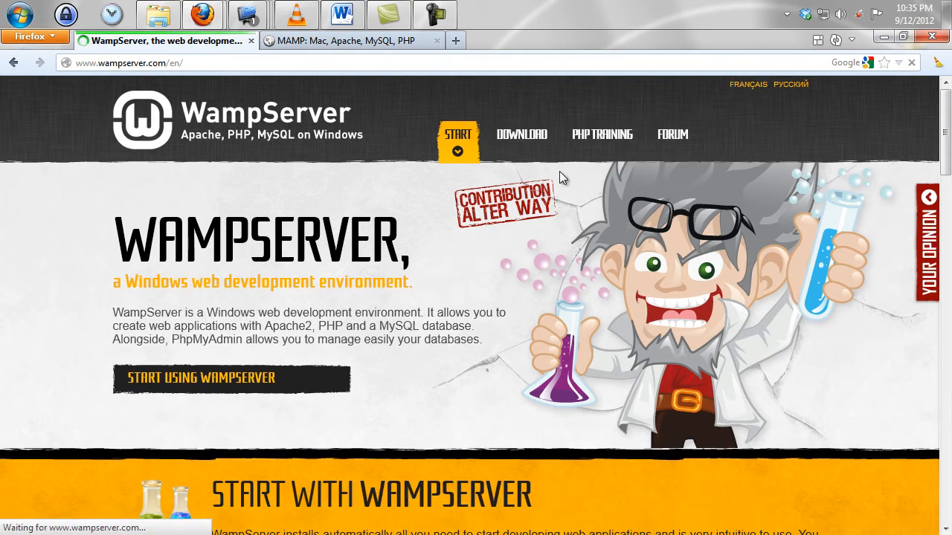
Jump to the WampServer downloads section and scroll to the version descriptions
left_click(522, 135)
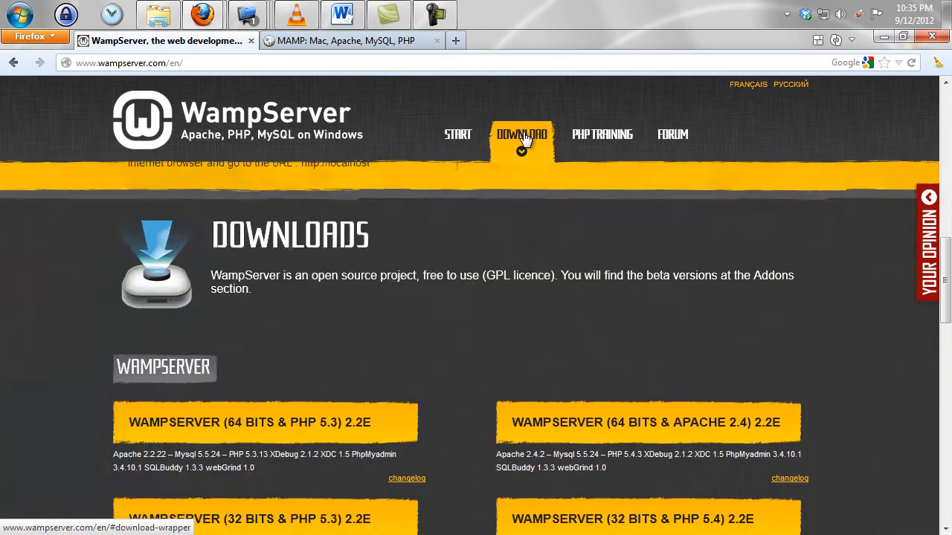
scroll(417, 301, "down", 4)
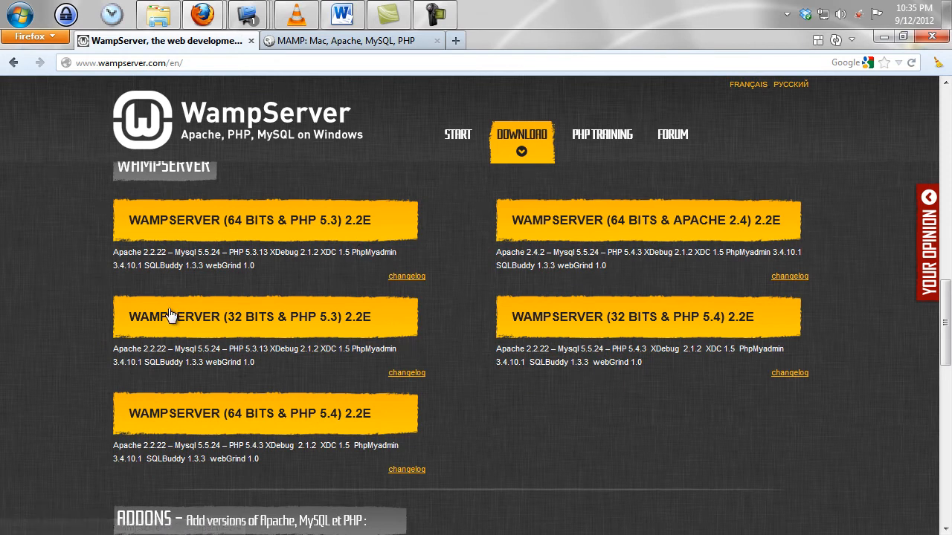
left_click_drag(123, 252, 171, 257)
left_click(253, 253)
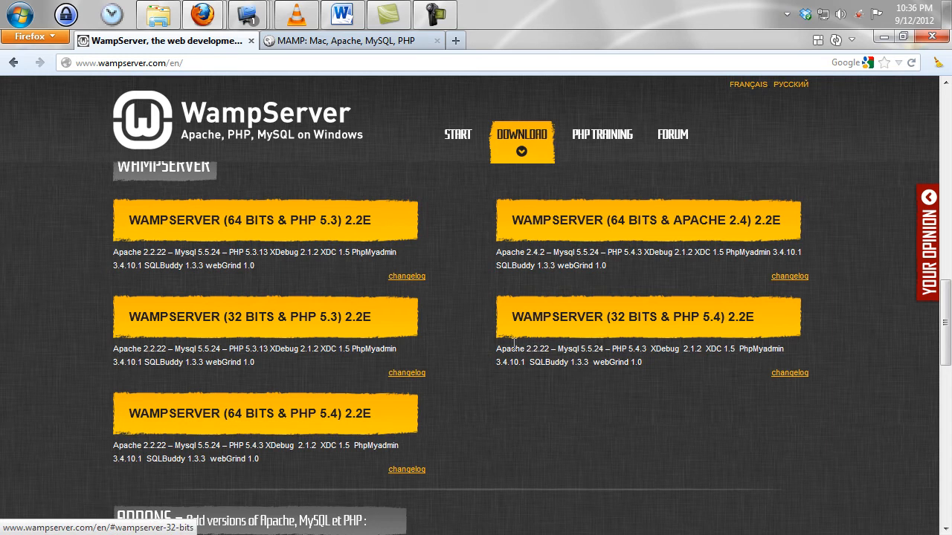
Check Apache 2.2.22 and PHP 5.4.3, then open the WAMPSERVER (32 BITS & PHP 5.4) 2.2E download
left_click_drag(503, 348, 532, 348)
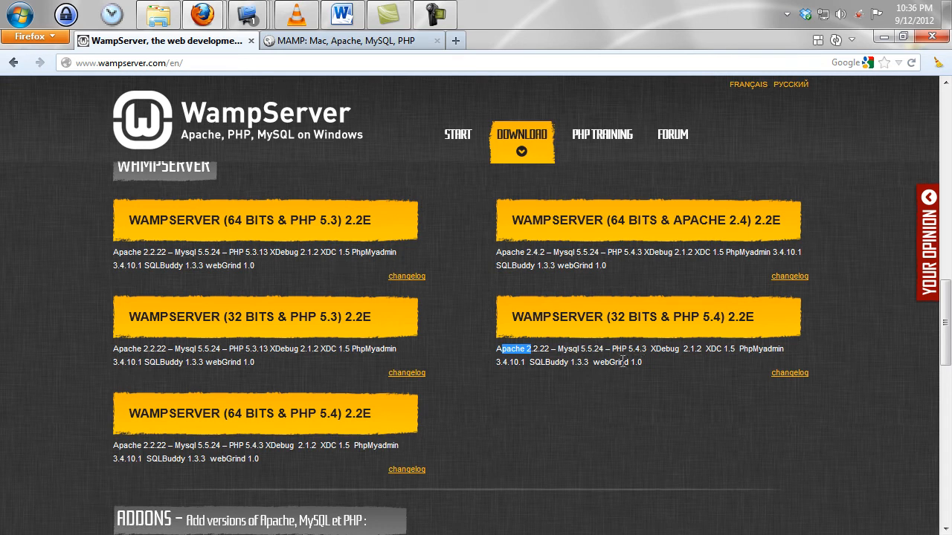
left_click_drag(498, 348, 548, 349)
left_click_drag(613, 349, 649, 353)
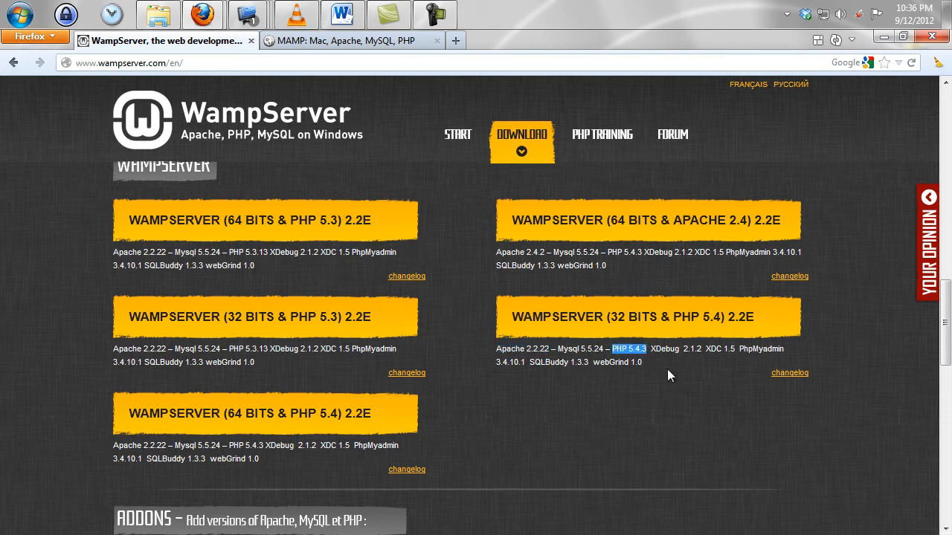
left_click(663, 372)
left_click_drag(512, 350, 603, 349)
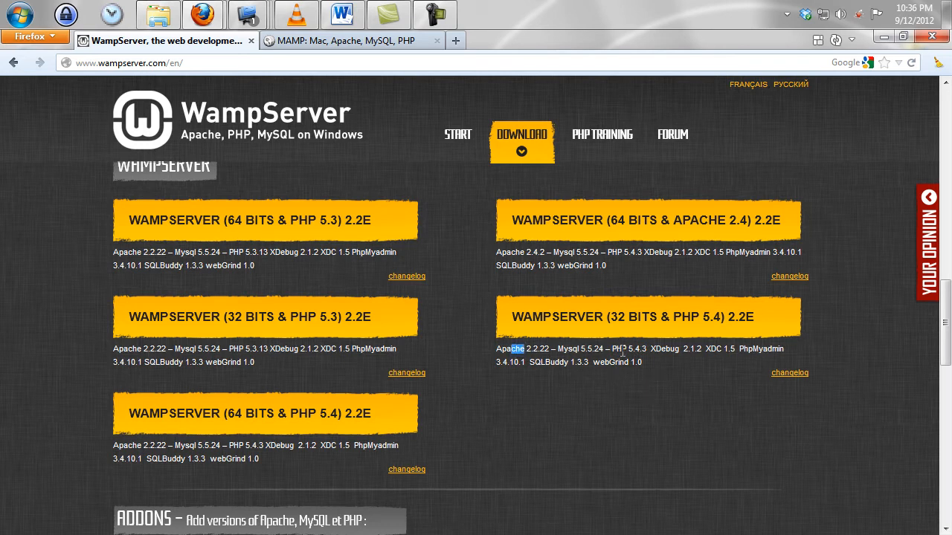
left_click(680, 372)
left_click(618, 319)
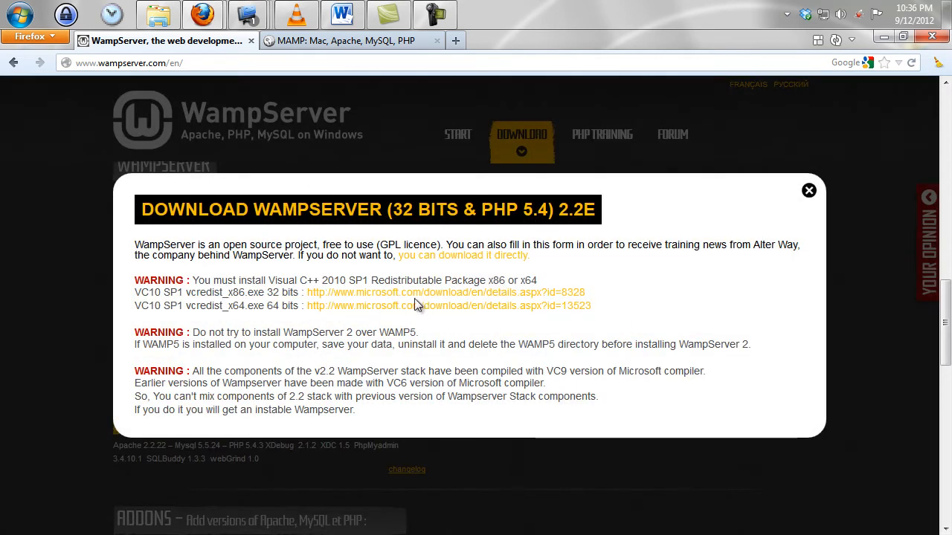
Download WampServer 2.2e directly from SourceForge, dismiss the save prompt, and restore Firefox's window size
left_click(479, 257)
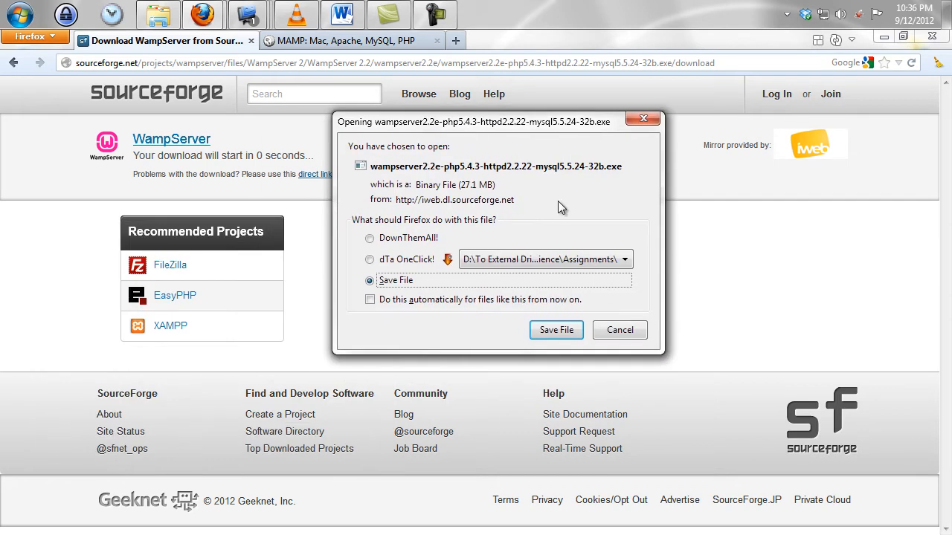
left_click(624, 334)
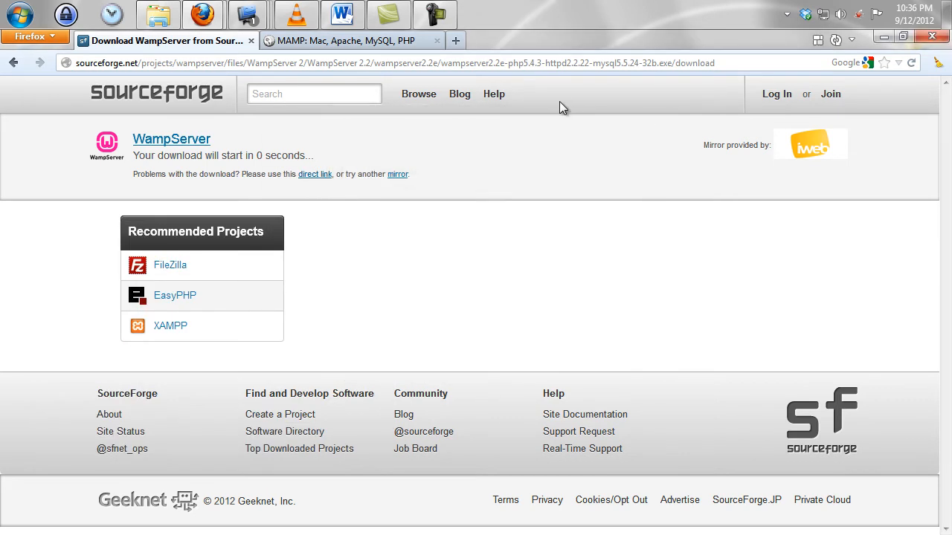
double_click(588, 40)
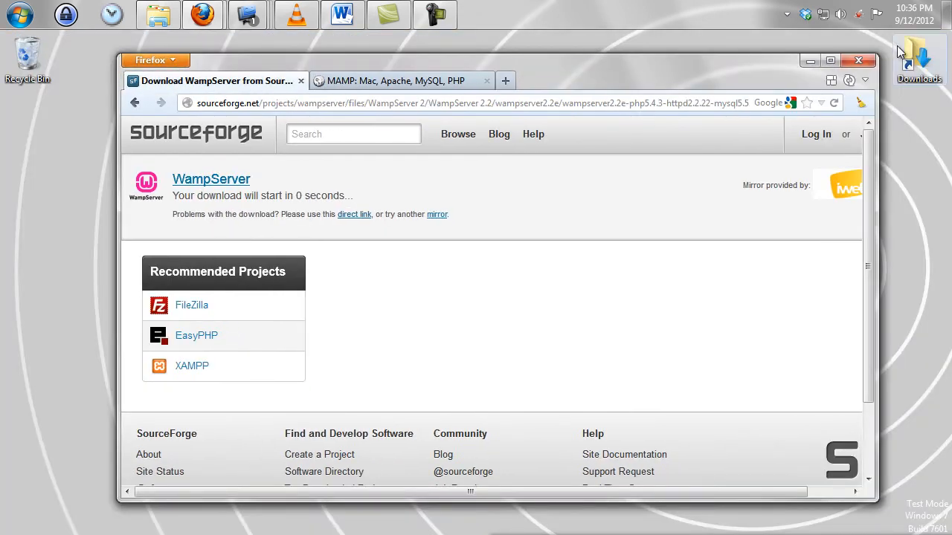
Open the Downloads folder and launch the downloaded WampServer 2.2e installer
double_click(920, 59)
left_click(313, 289)
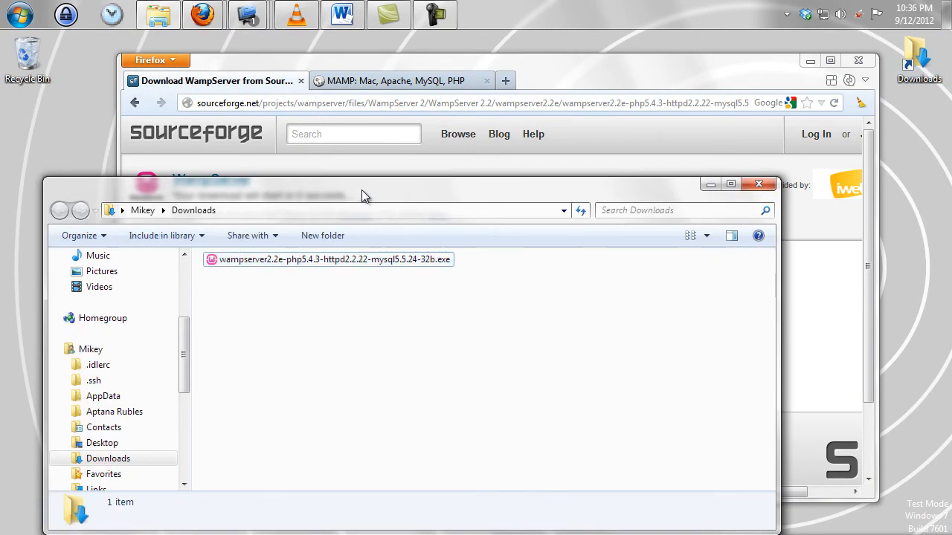
left_click_drag(362, 190, 365, 116)
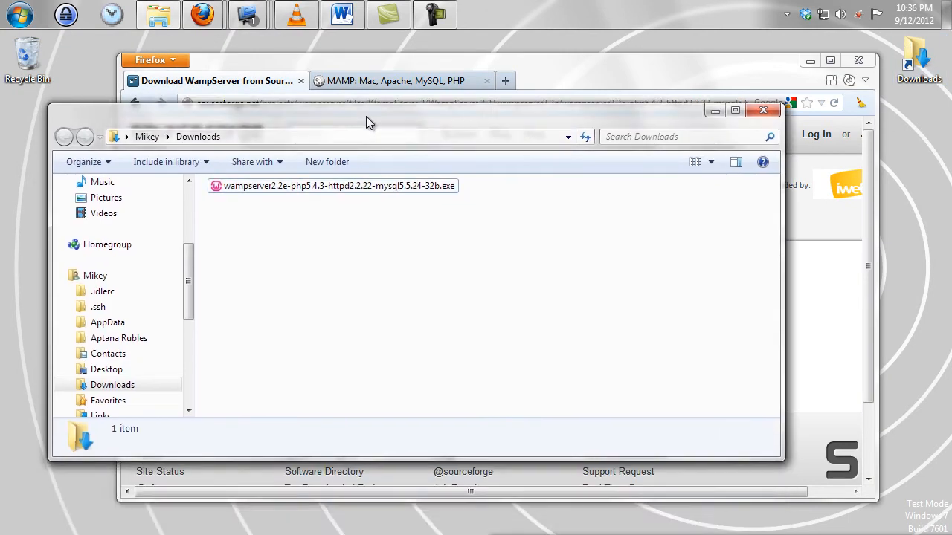
double_click(392, 192)
Allow the unverified installer to run from the Security Warning dialog
left_click_drag(497, 182, 502, 81)
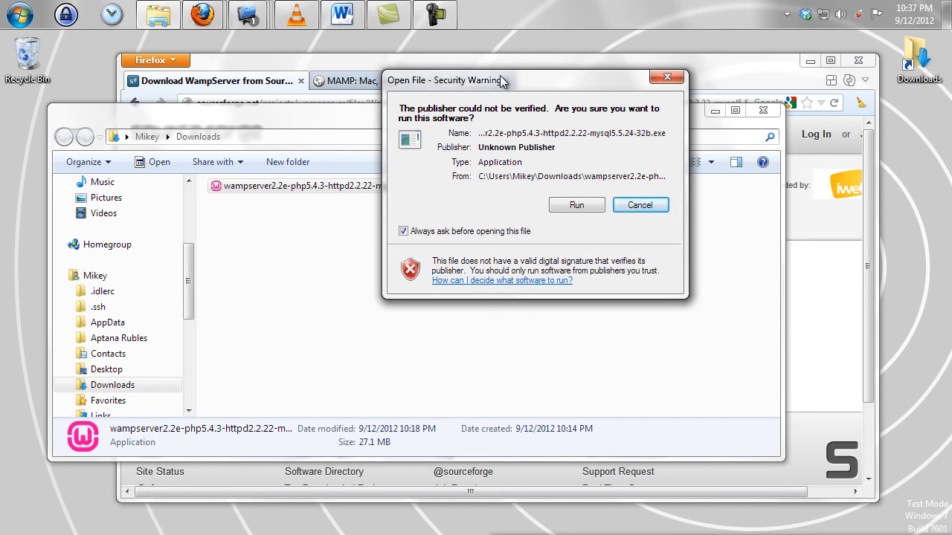
left_click_drag(502, 81, 457, 50)
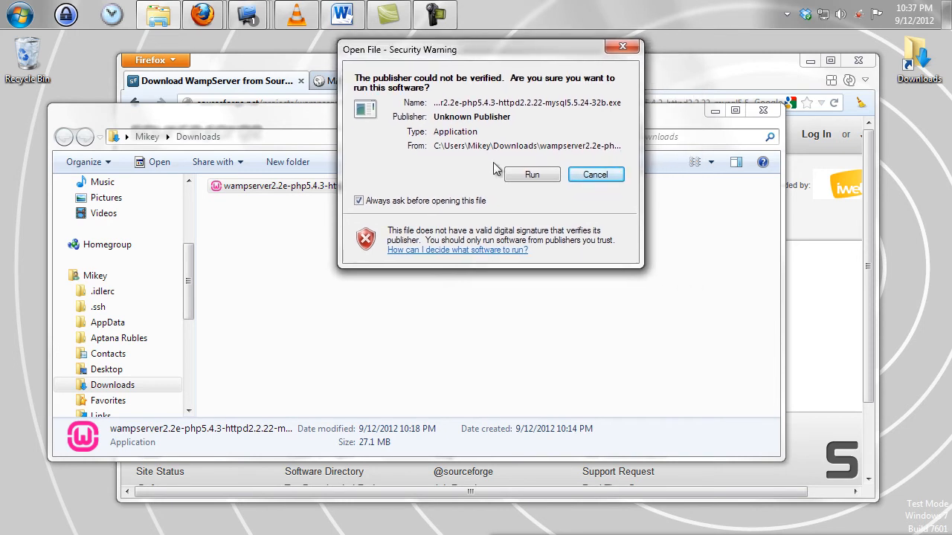
left_click_drag(532, 50, 534, 96)
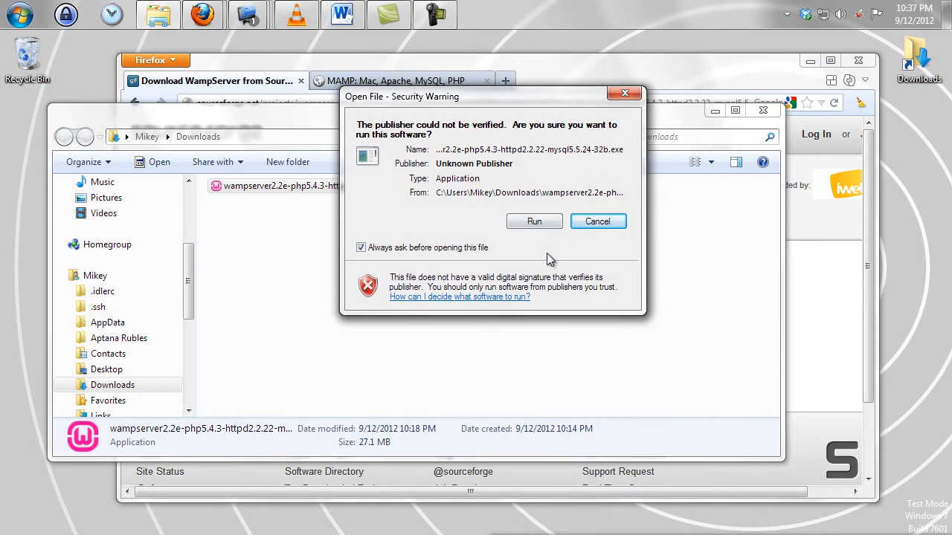
left_click(537, 223)
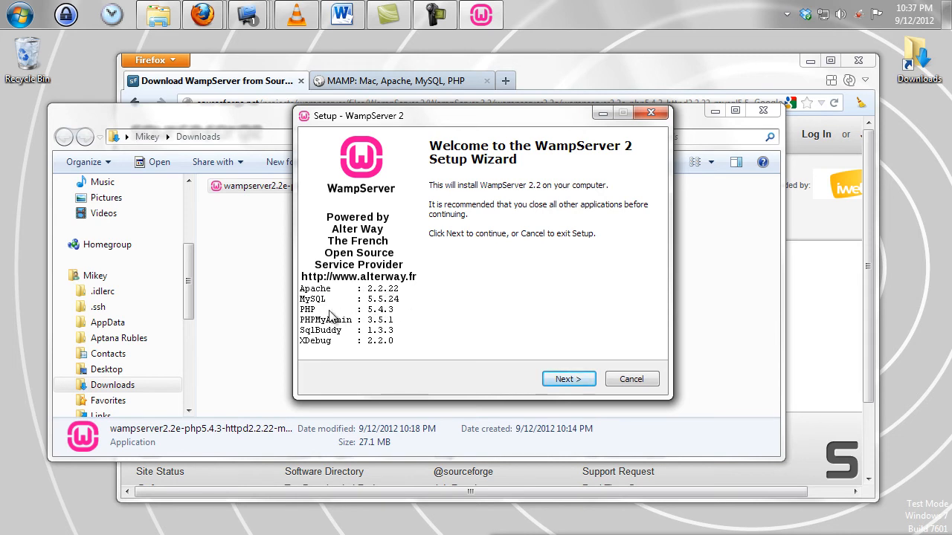
Accept the WampServer licence agreement
left_click(574, 378)
left_click(375, 334)
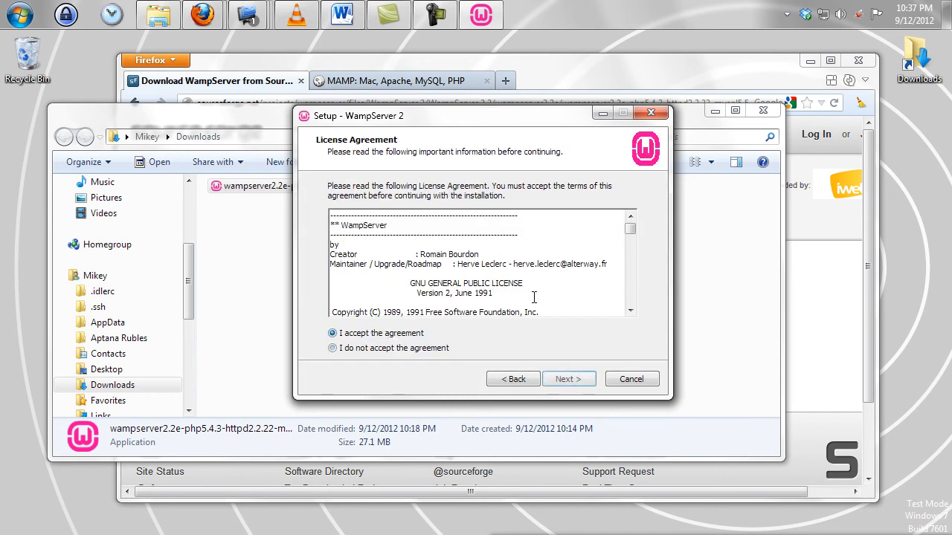
left_click_drag(631, 228, 638, 318)
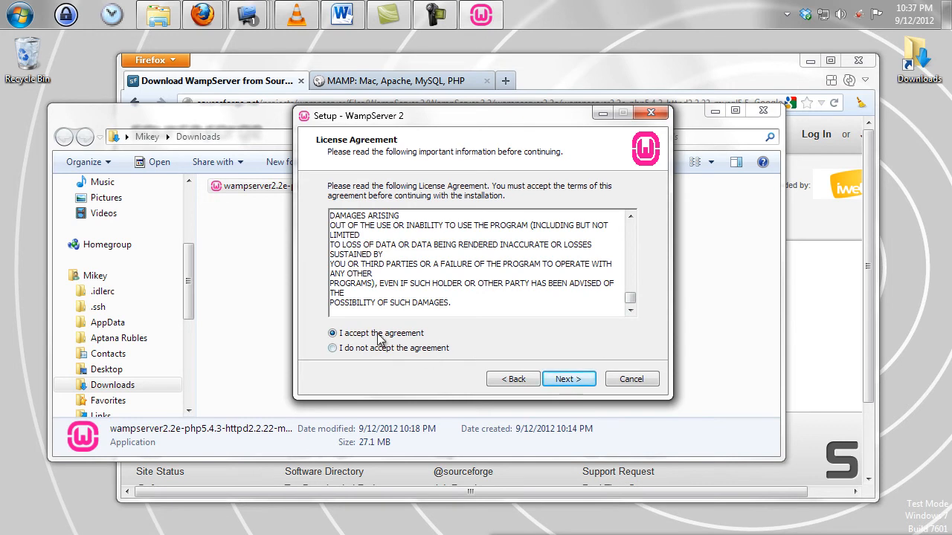
left_click(563, 380)
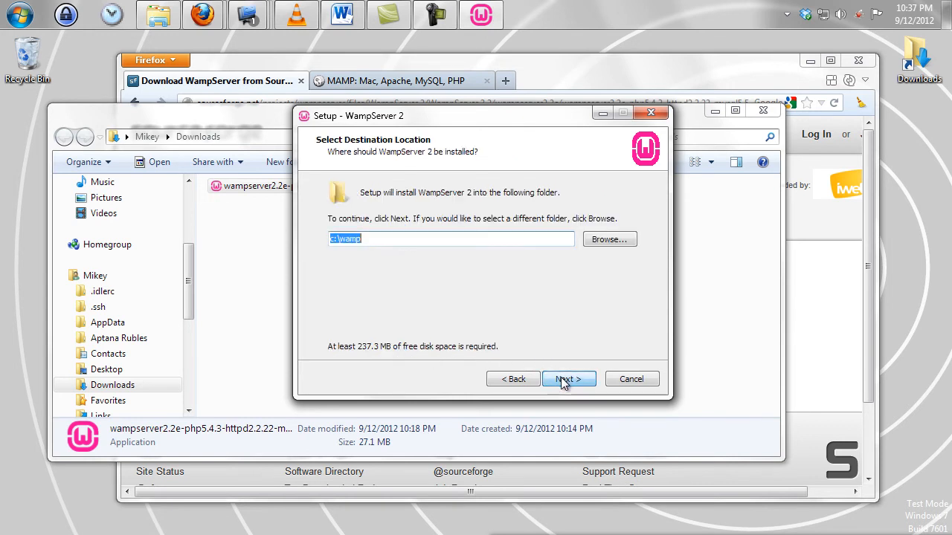
Keep c:\wamp as the destination, add a desktop icon, and start installing
left_click(453, 238)
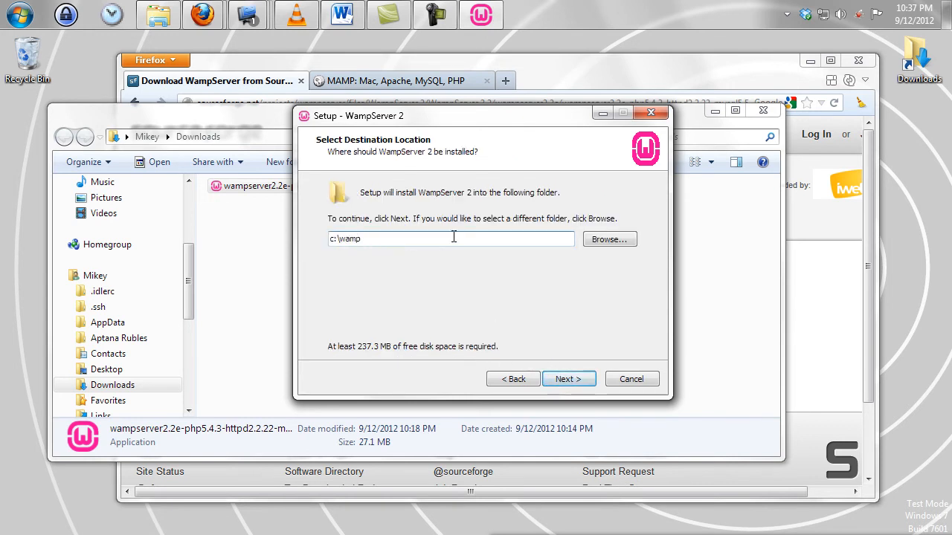
left_click_drag(426, 244, 268, 243)
left_click(376, 242)
left_click(589, 380)
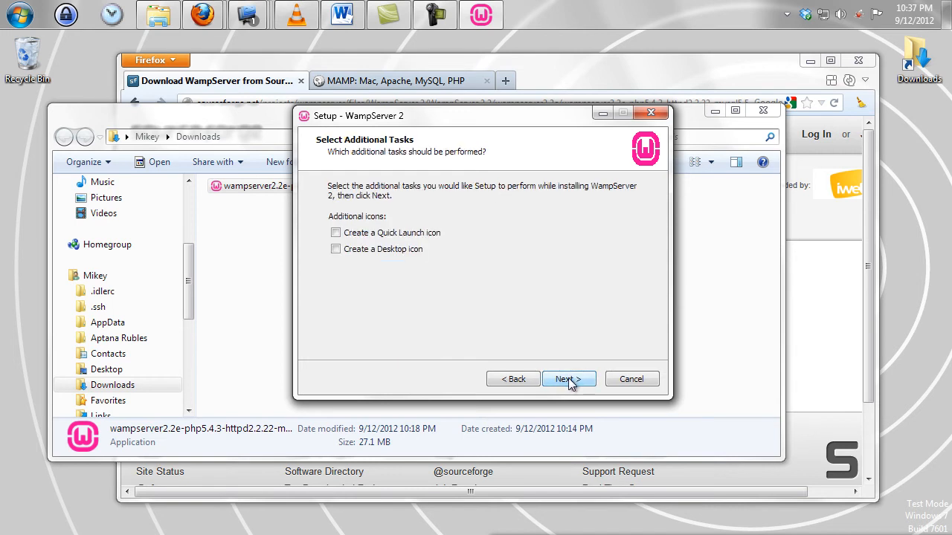
left_click(392, 248)
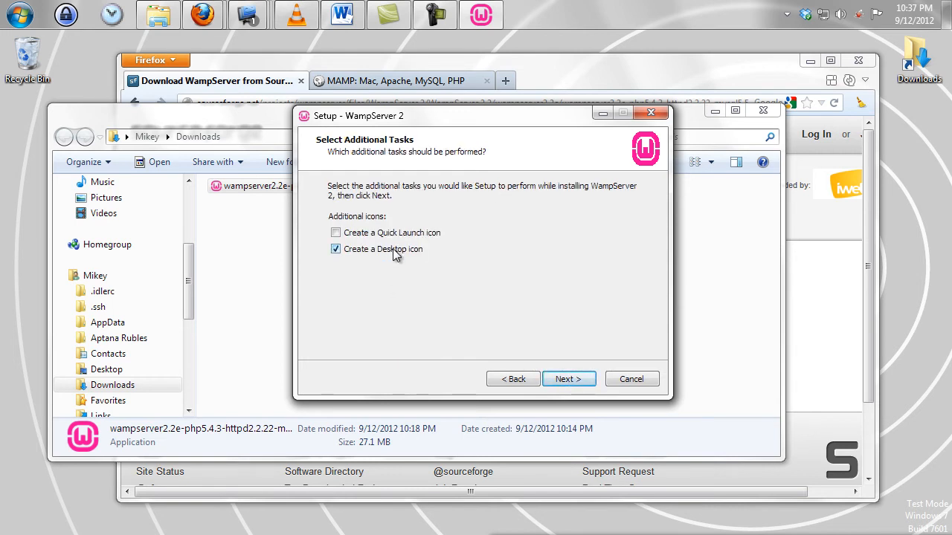
left_click(562, 380)
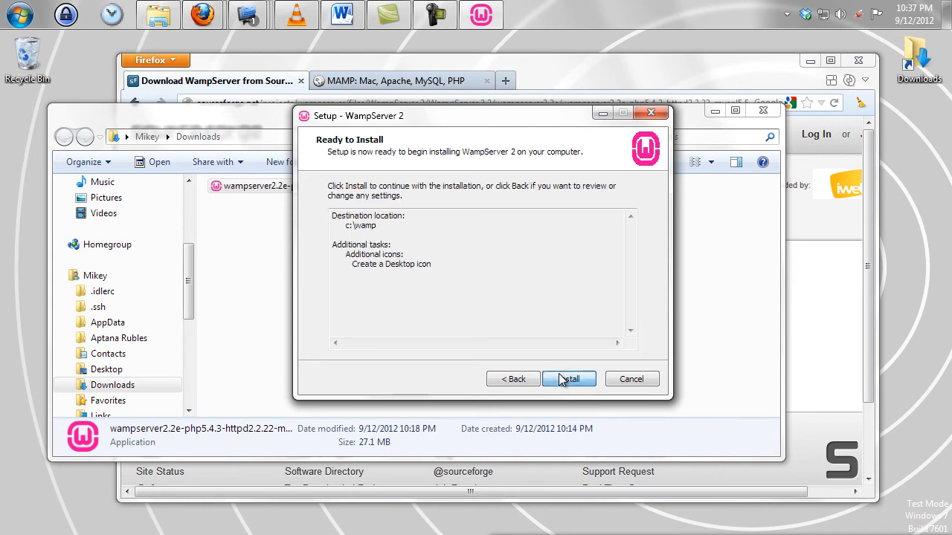
left_click(566, 381)
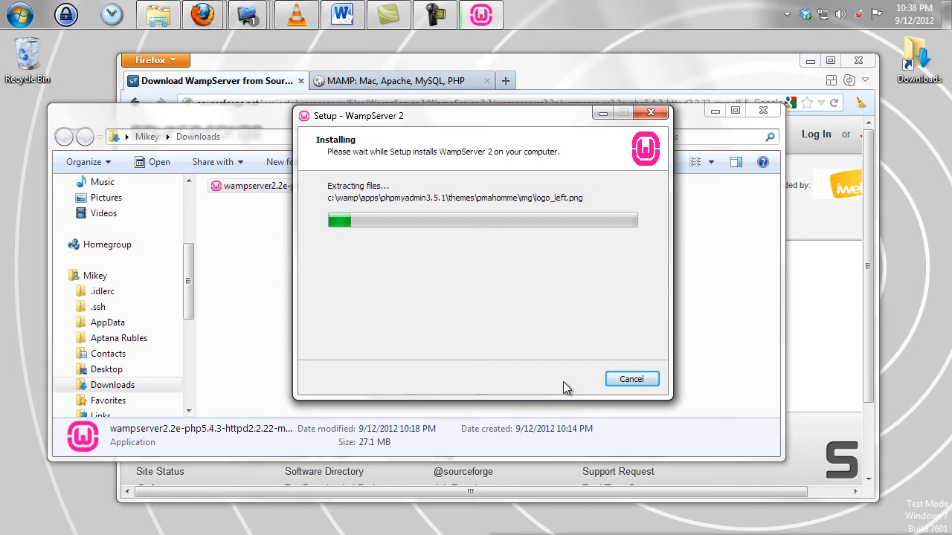
Open and close the Recycle Bin while the installer extracts its files
left_click(35, 48)
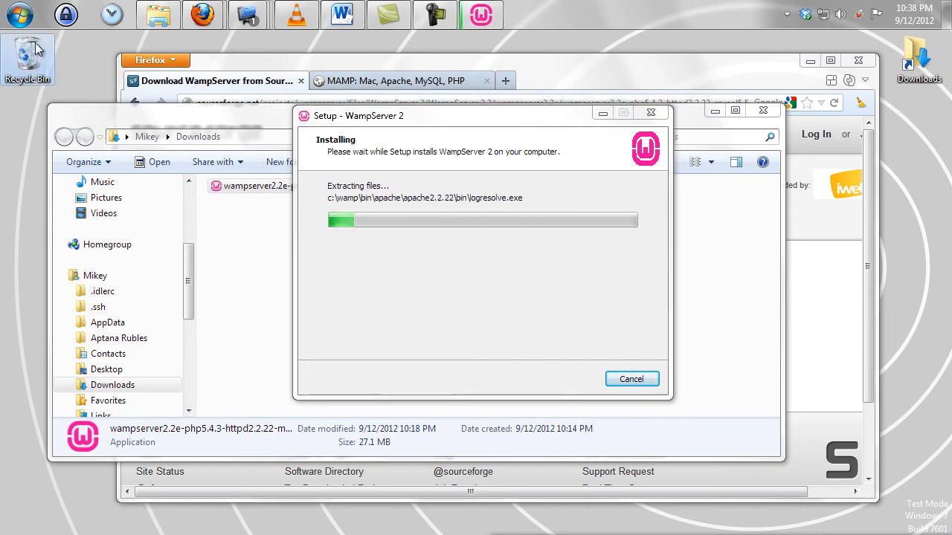
double_click(35, 48)
left_click(777, 132)
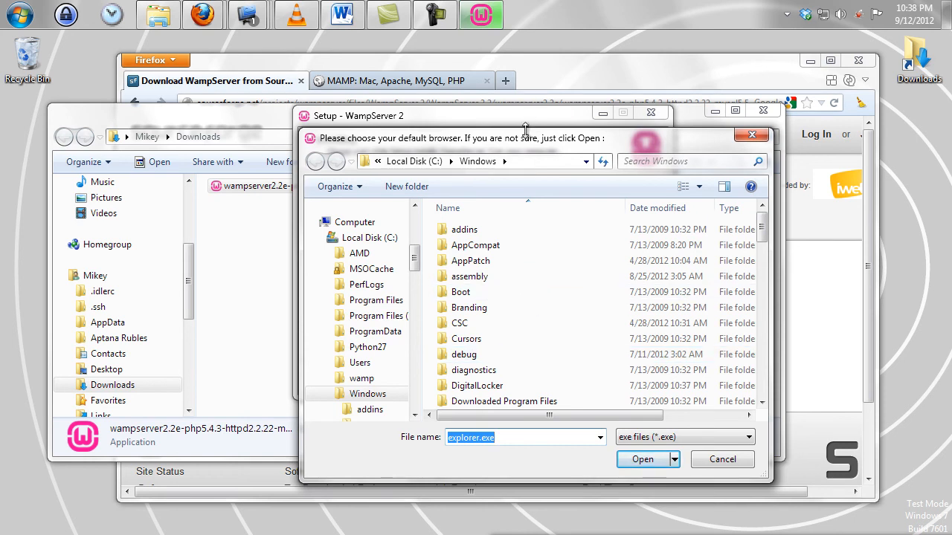
Browse the default-browser chooser to C:\Program Files (x86)
mouse_move(528, 141)
left_mouse_down()
mouse_move(528, 131)
mouse_move(514, 139)
left_mouse_up()
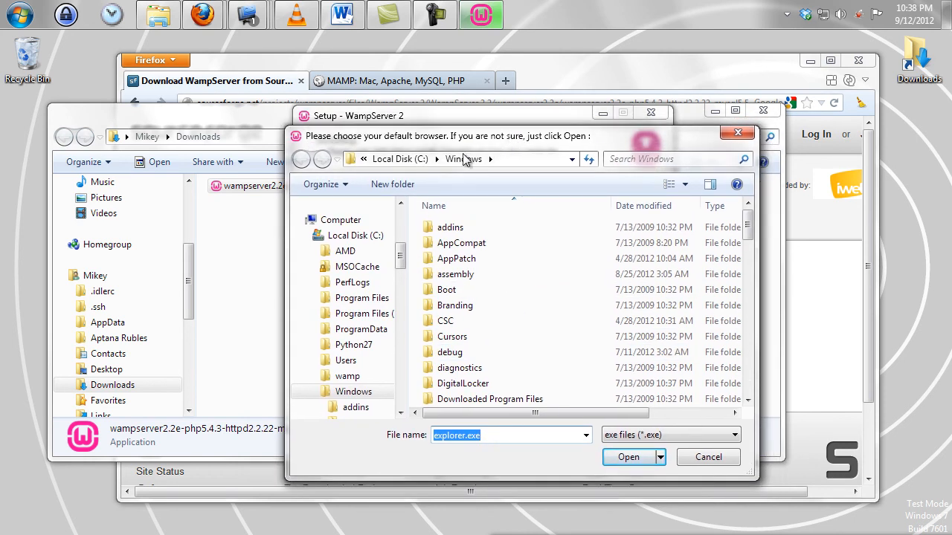
left_click(416, 160)
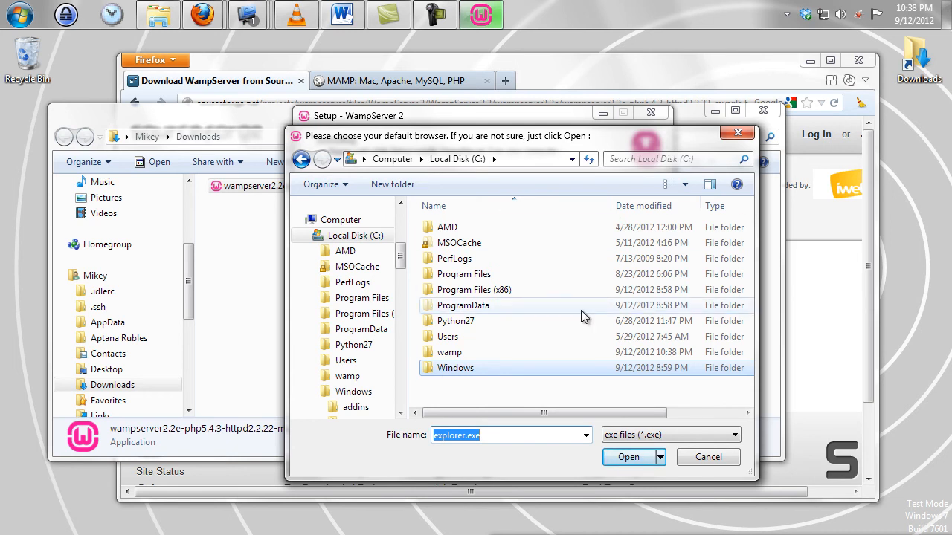
left_click(510, 291)
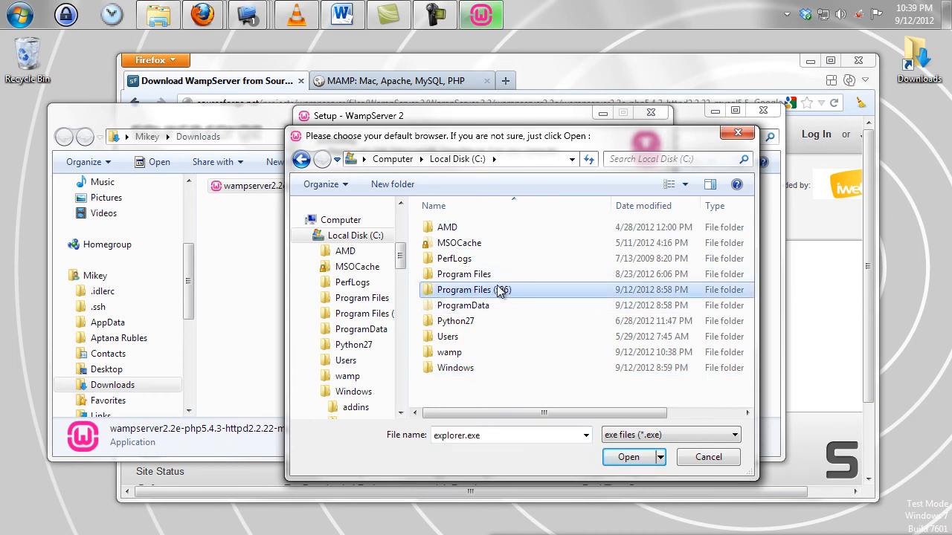
left_click(466, 277)
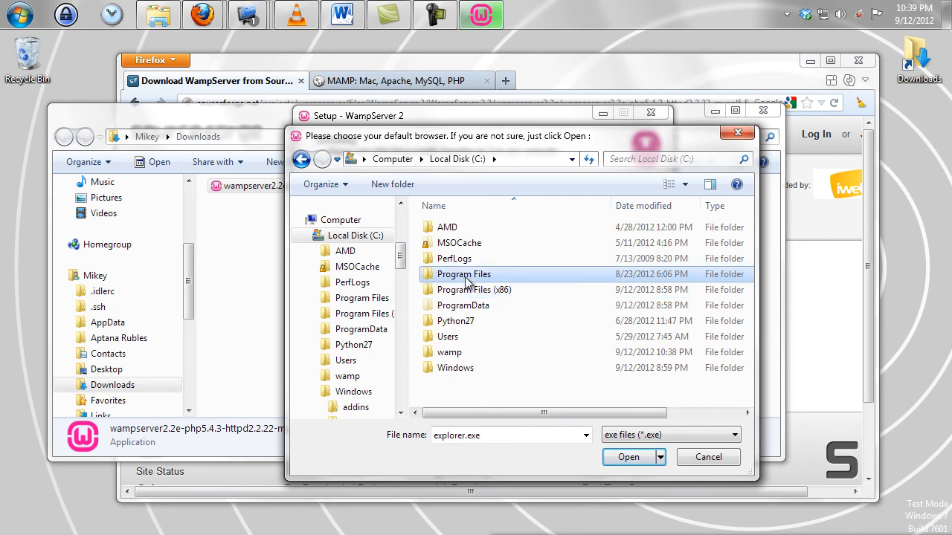
double_click(483, 290)
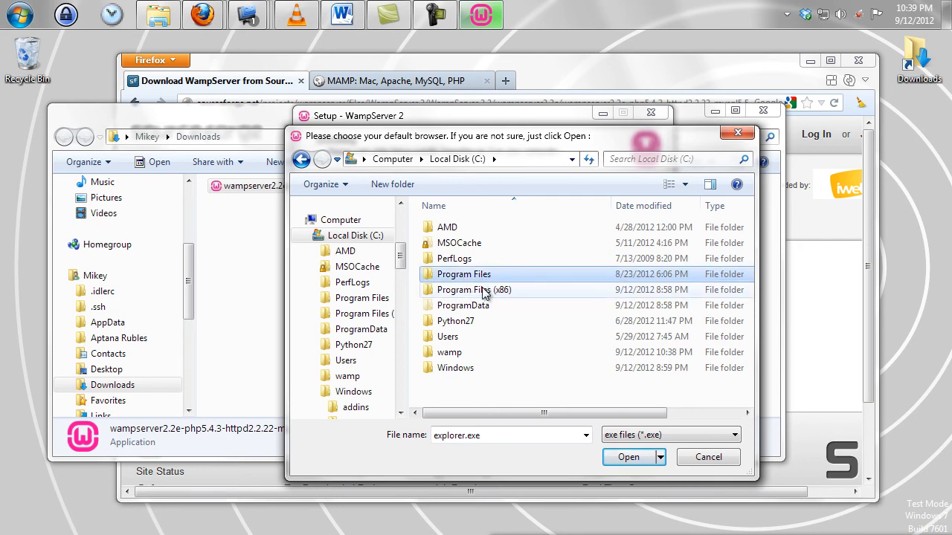
scroll(491, 293, "down", 5)
scroll(492, 293, "down", 5)
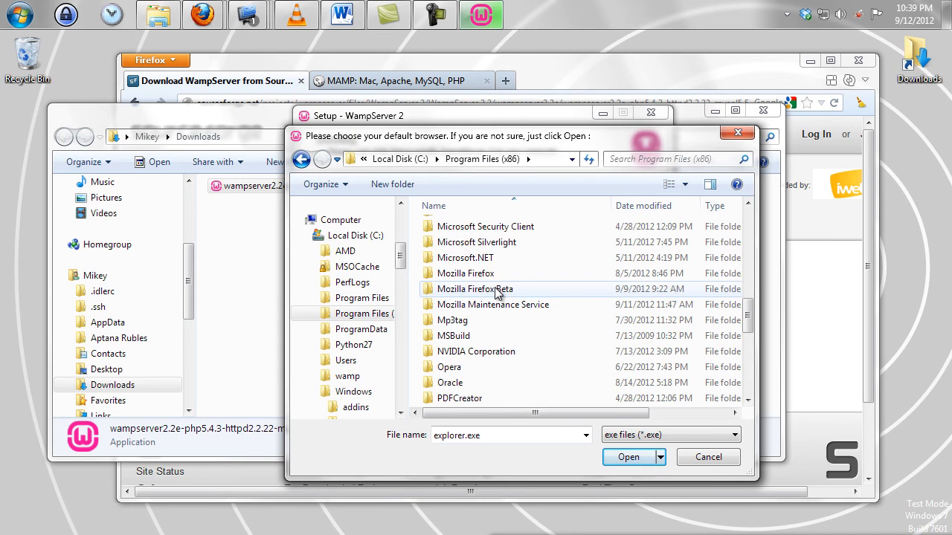
Choose firefox.exe in the Mozilla Firefox Beta folder as the default browser
left_click(527, 273)
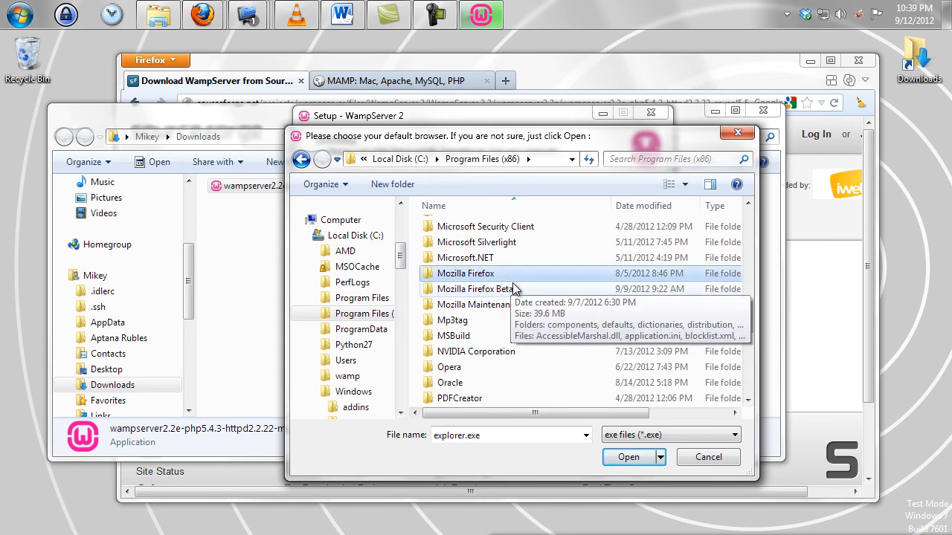
double_click(476, 290)
scroll(522, 293, "down", 2)
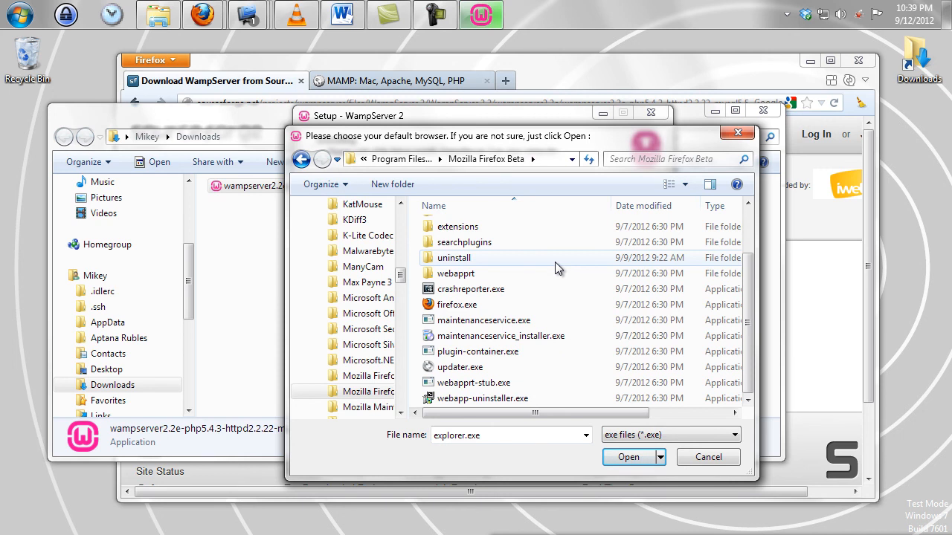
left_click(457, 310)
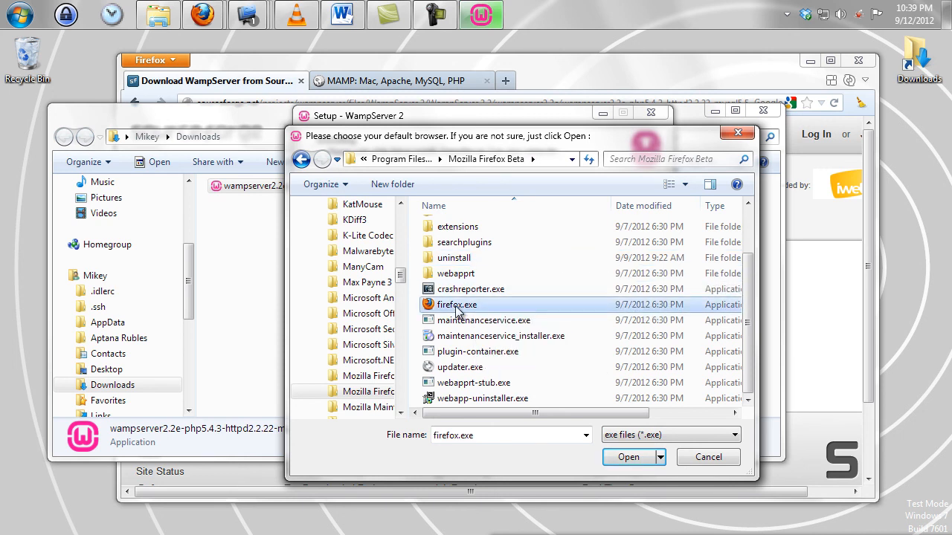
double_click(457, 311)
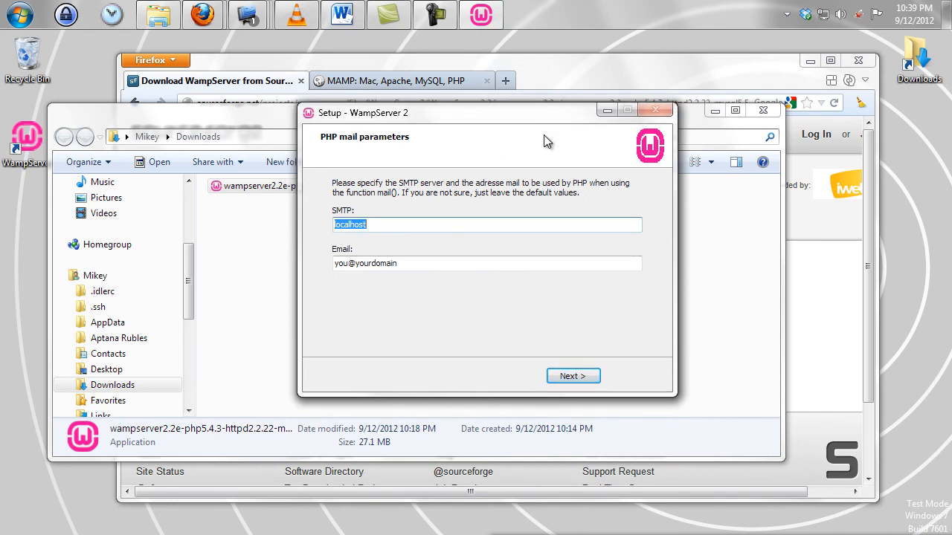
Accept the default SMTP localhost and sender e-mail settings, then finish with WampServer 2 launched
left_click(501, 263)
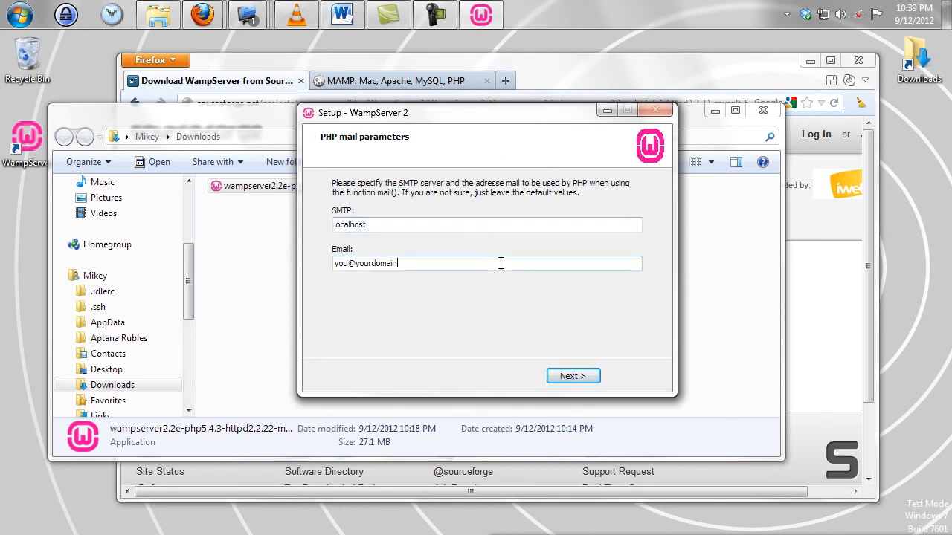
left_click(577, 377)
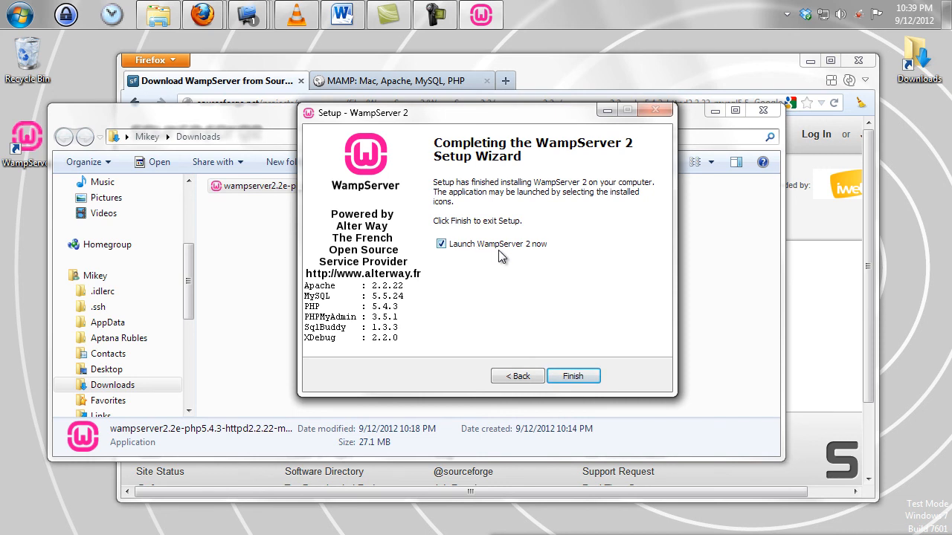
left_click(591, 378)
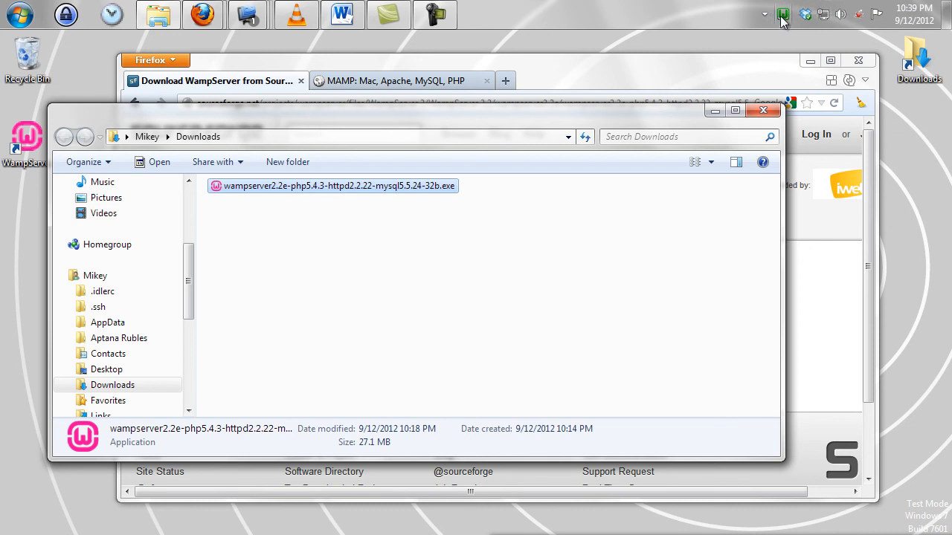
Open a new Firefox tab and load localhost/
left_click(617, 78)
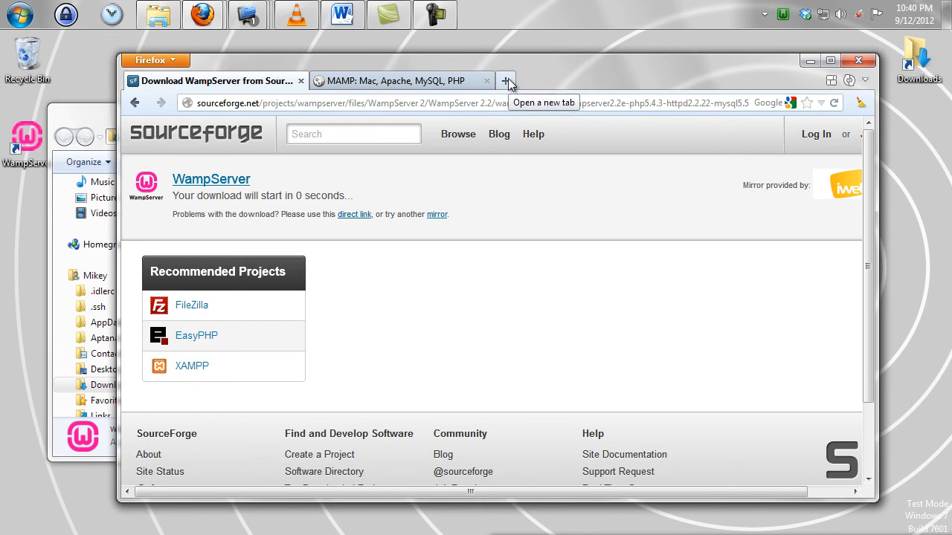
left_click(507, 82)
type("local")
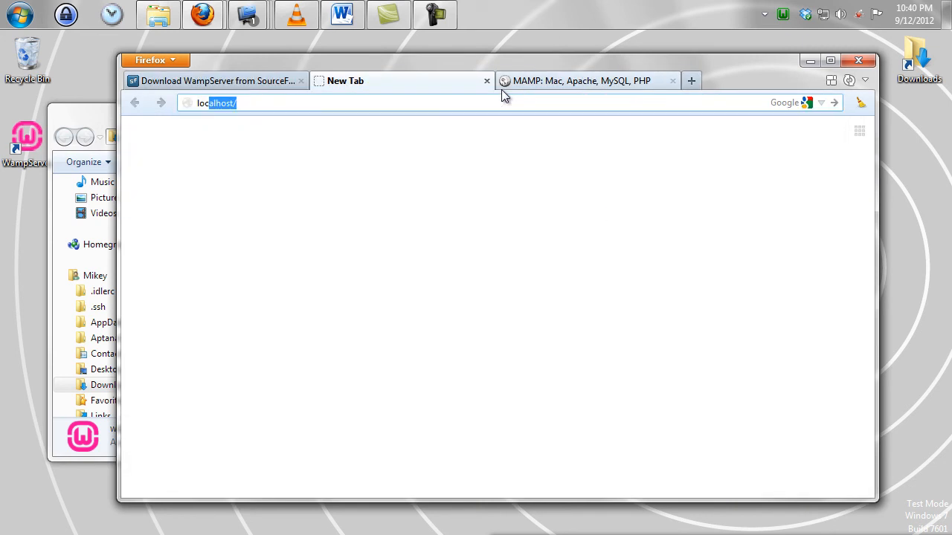
type("host/")
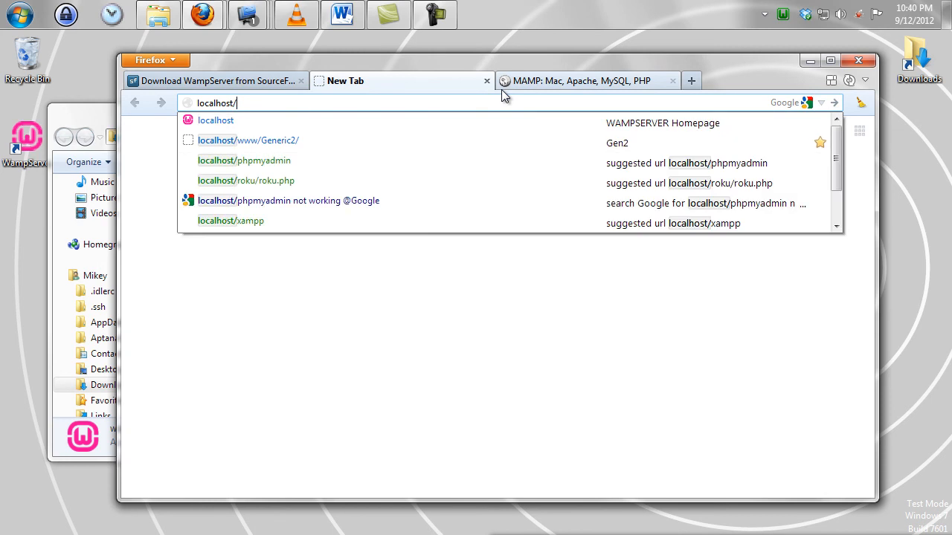
left_click(342, 98)
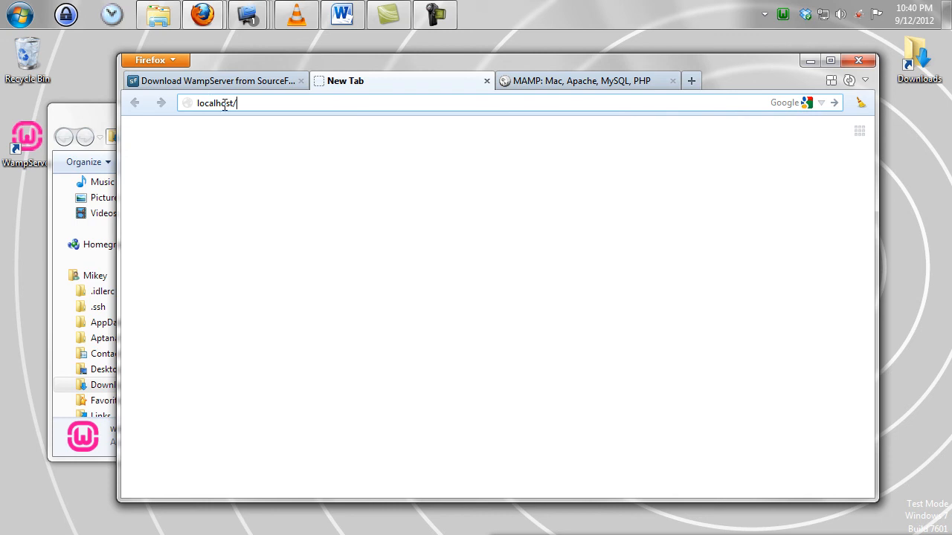
key("Return")
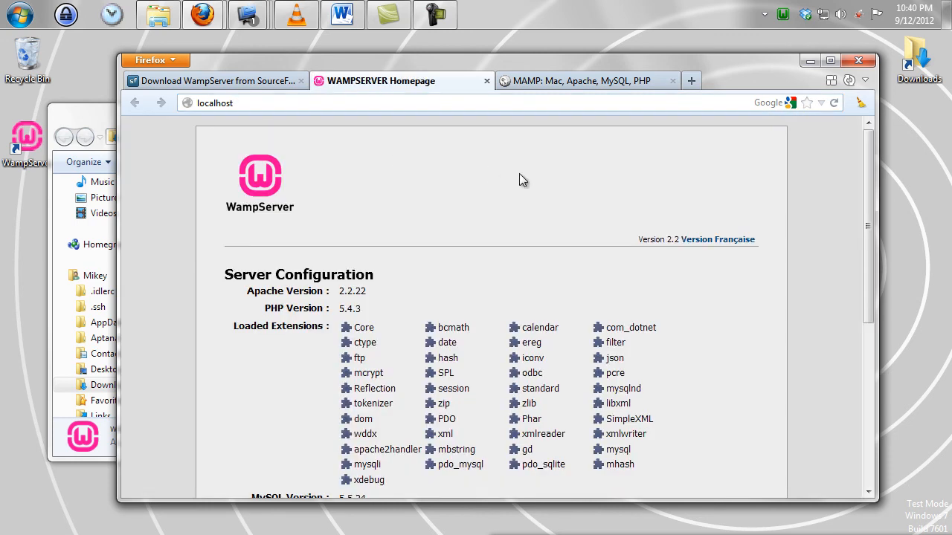
Scroll through the localhost homepage's Apache, PHP and MySQL details, then restore Firefox to a smaller window
scroll(520, 179, "down", 6)
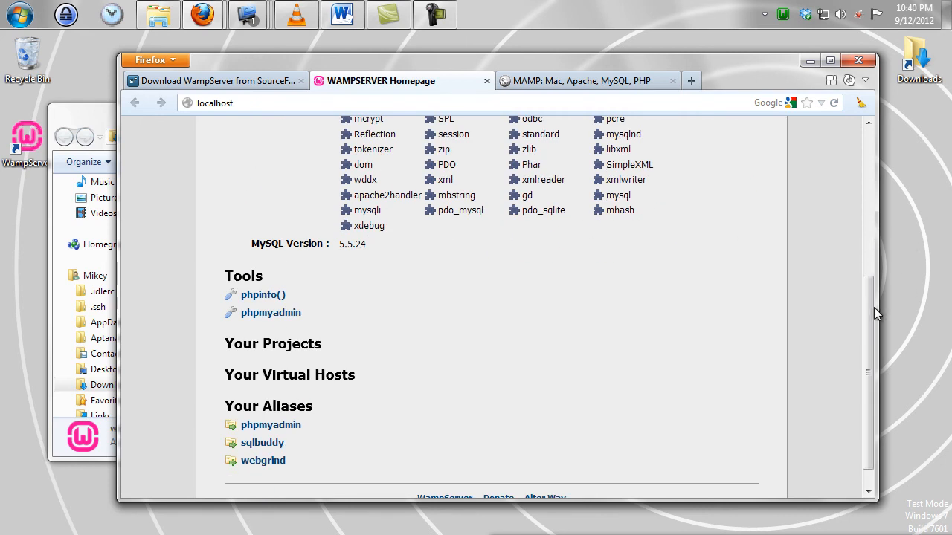
left_click_drag(865, 320, 866, 277)
left_click_drag(764, 59, 742, 2)
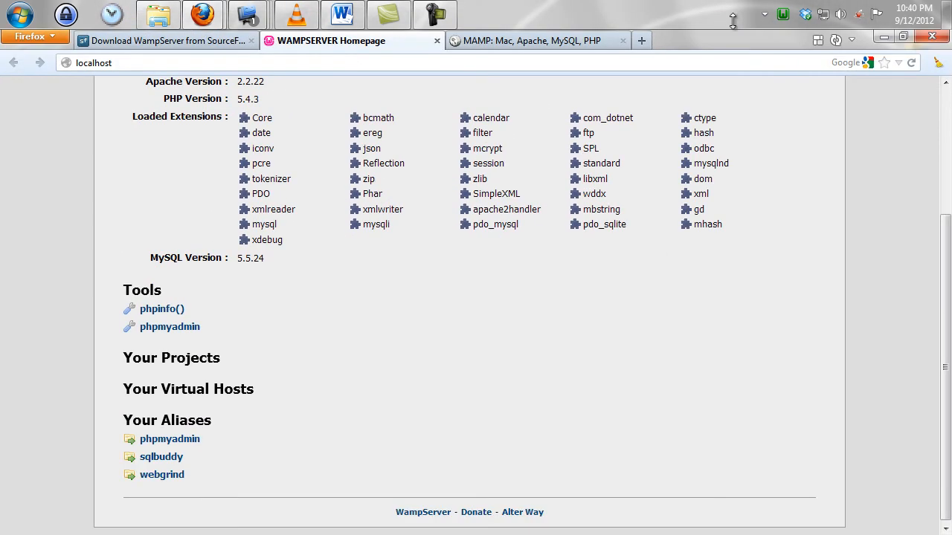
scroll(655, 244, "up", 4)
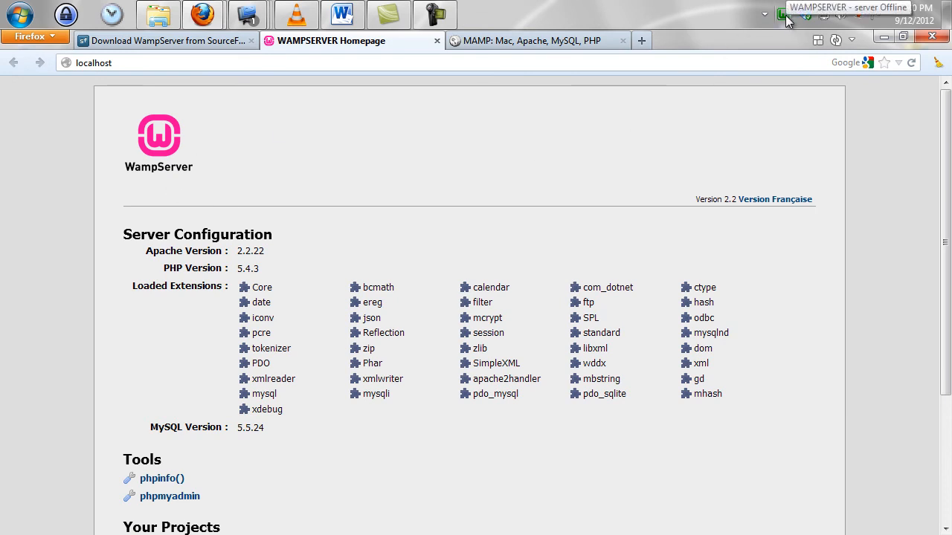
scroll(595, 177, "down", 4)
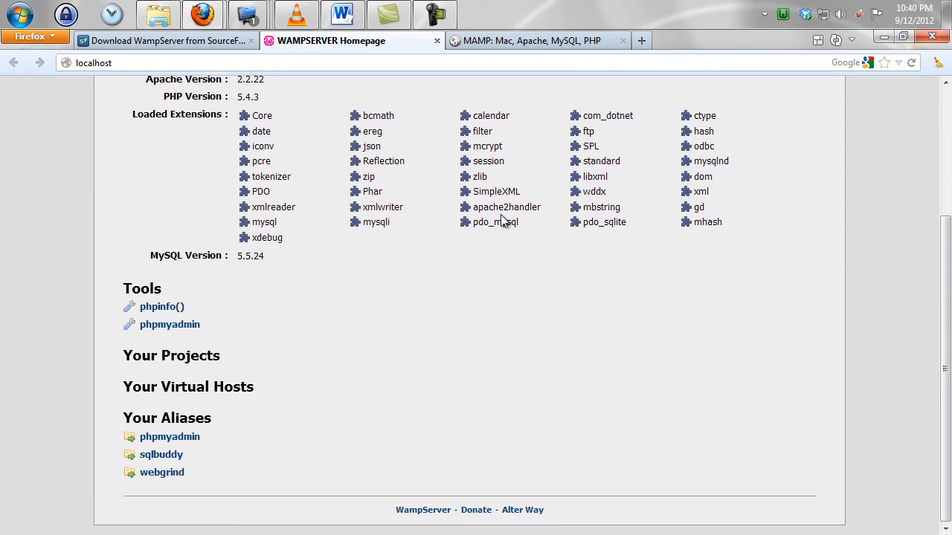
scroll(504, 215, "up", 4)
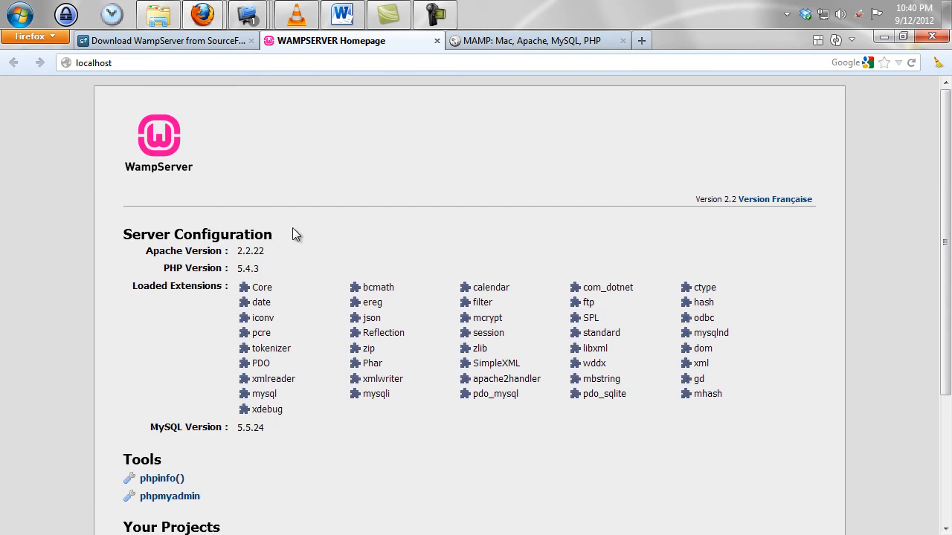
scroll(320, 178, "down", 4)
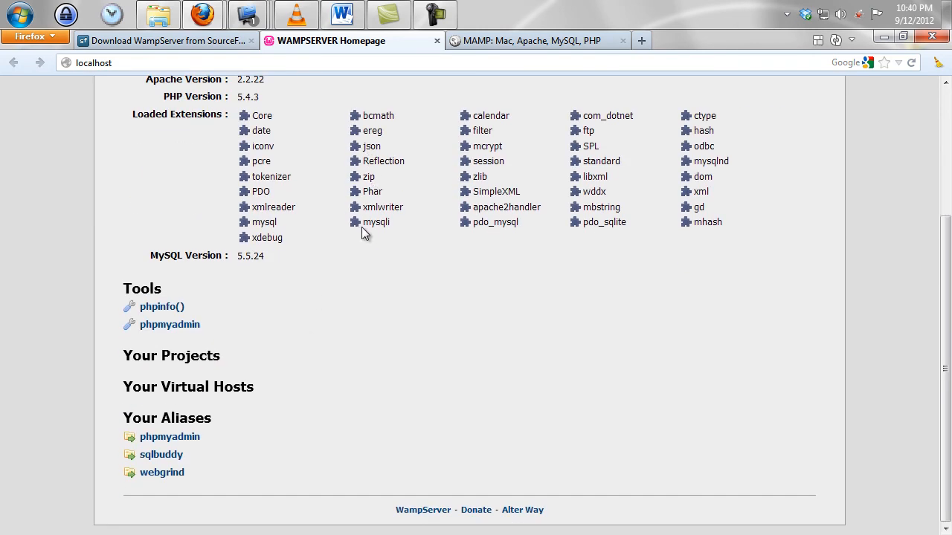
scroll(355, 272, "up", 4)
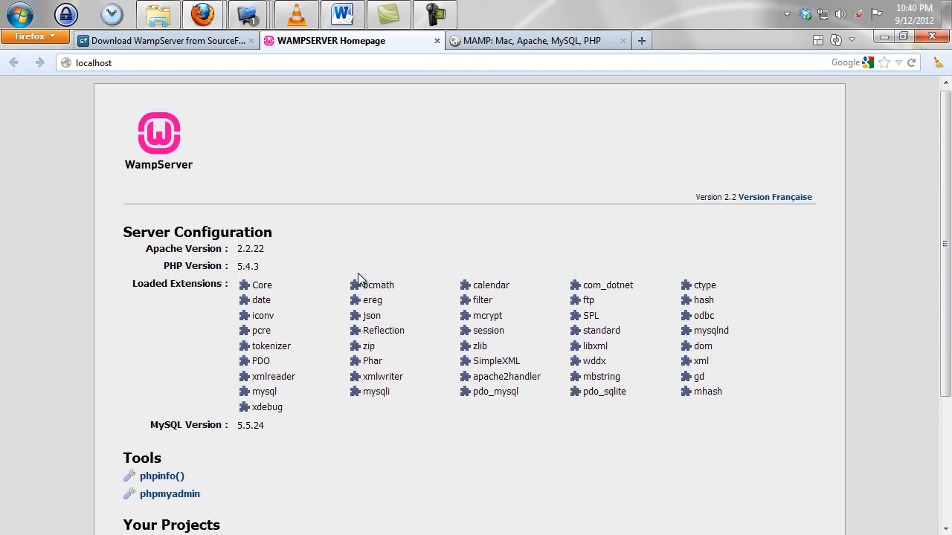
double_click(703, 38)
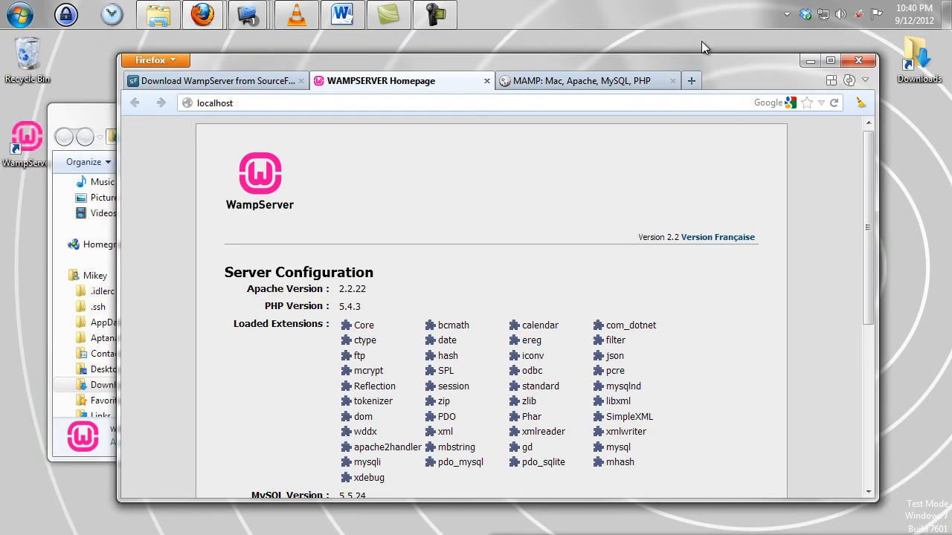
left_click_drag(555, 59, 535, 58)
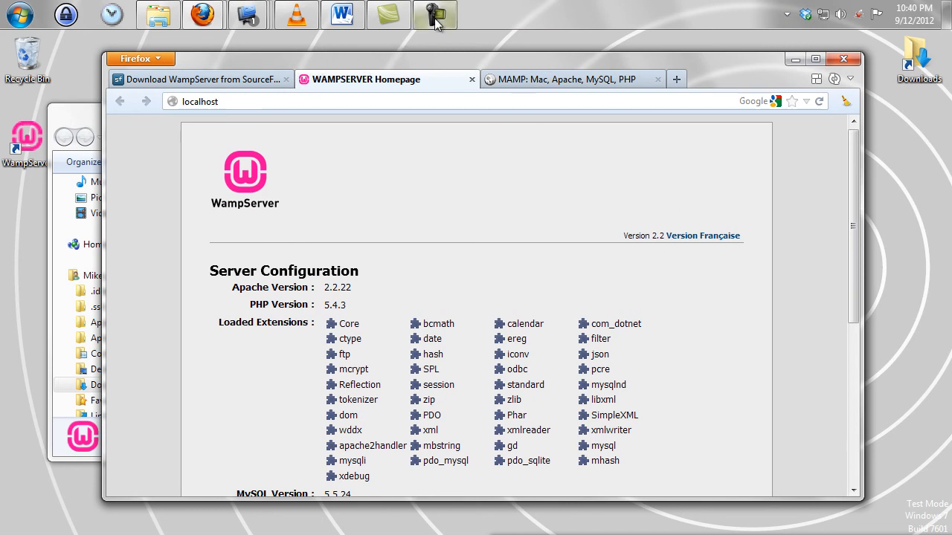